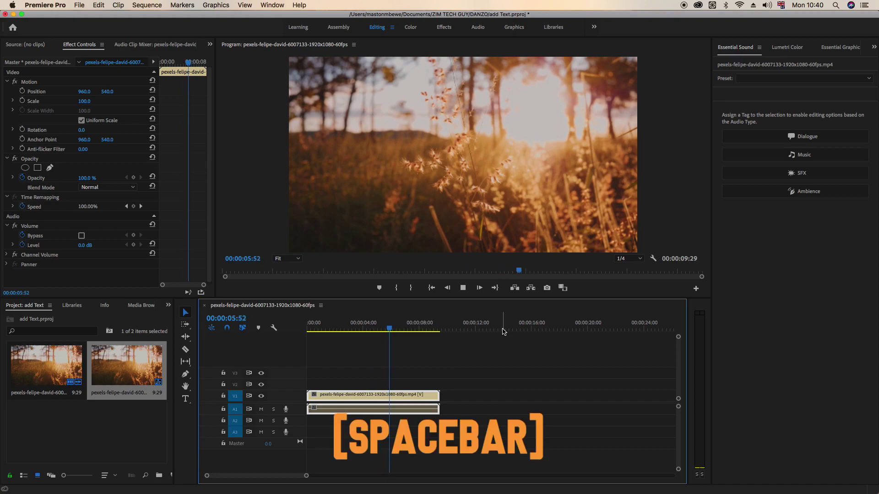
Step: Play the sequence from its start to preview the clip and stop at 00:00:02:23
left_click(306, 325)
key("space")
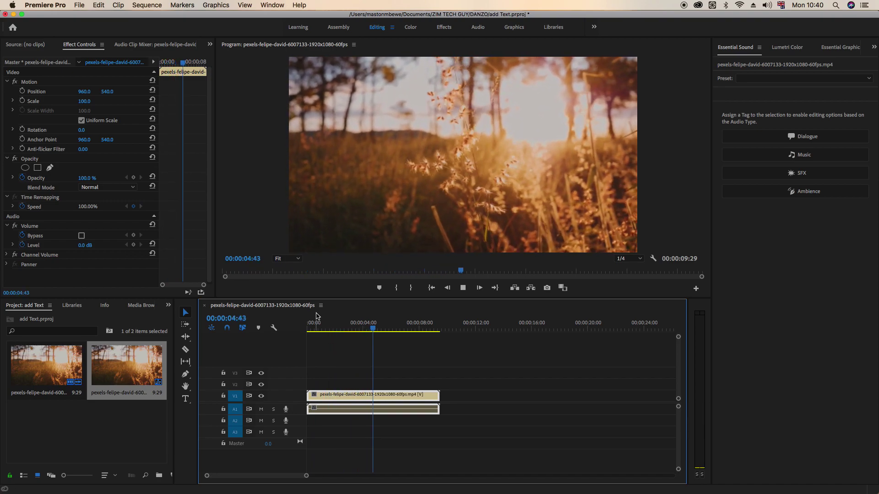
key("space")
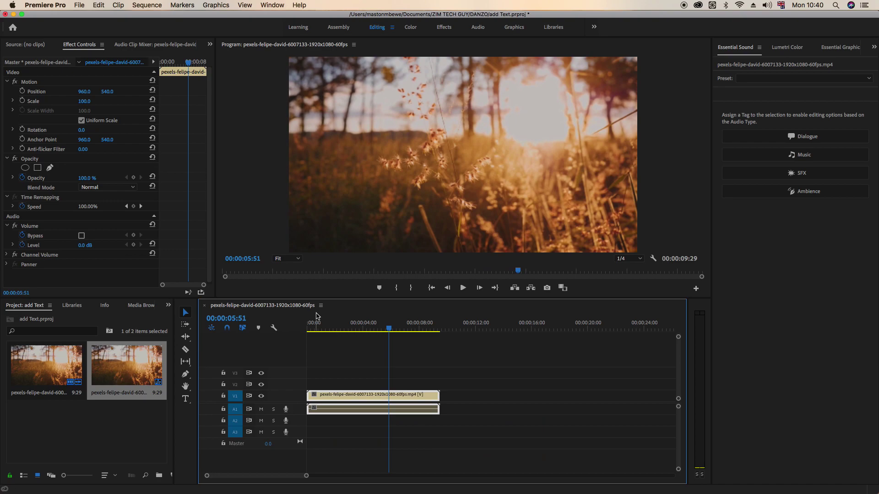
key("Home")
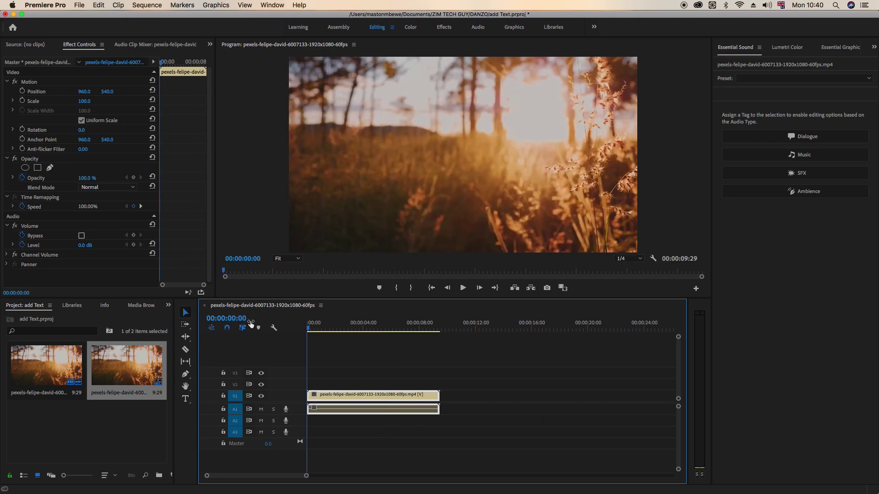
key("space")
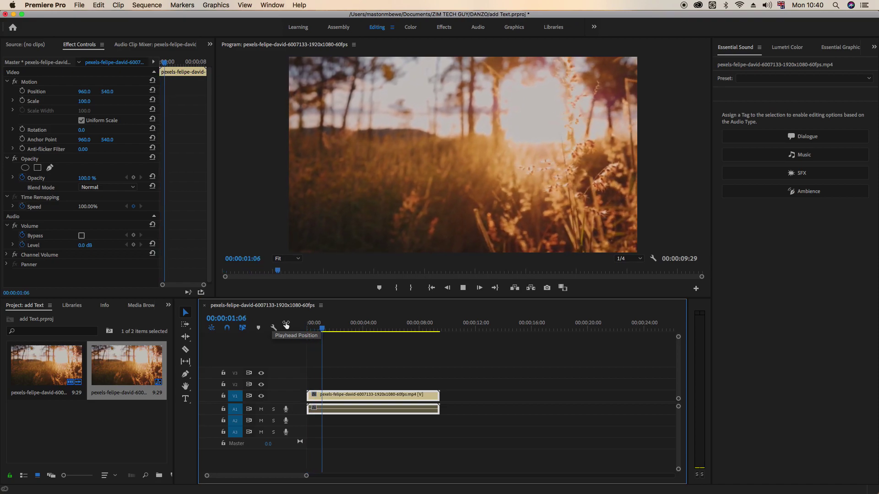
key("space")
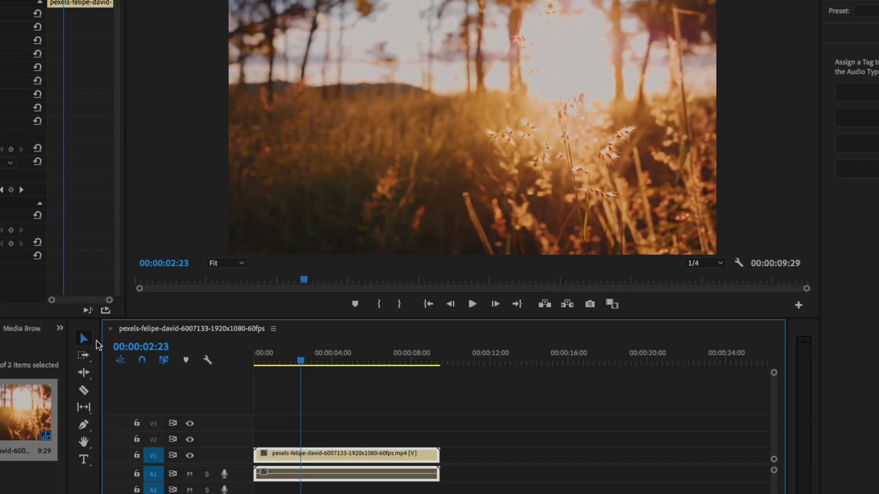
Step: Add the text "Good Text" over the footage at 00:00:02:23 with the Type tool
left_click(85, 461)
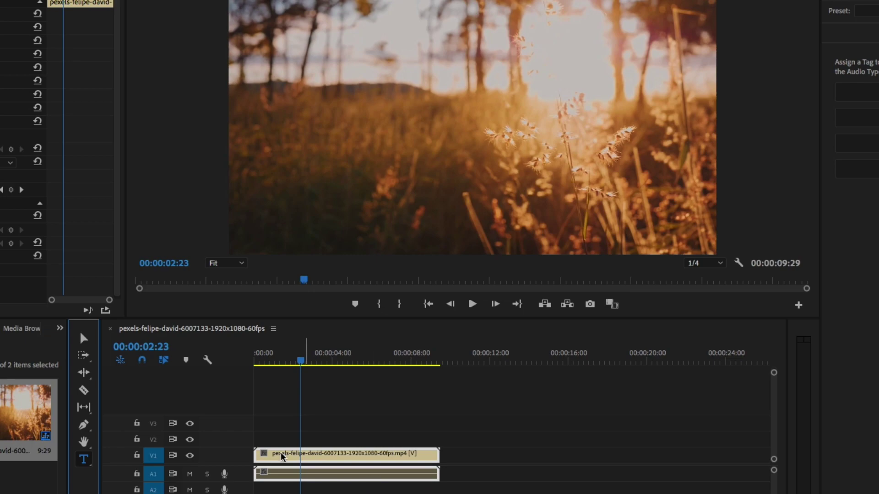
left_click(362, 111)
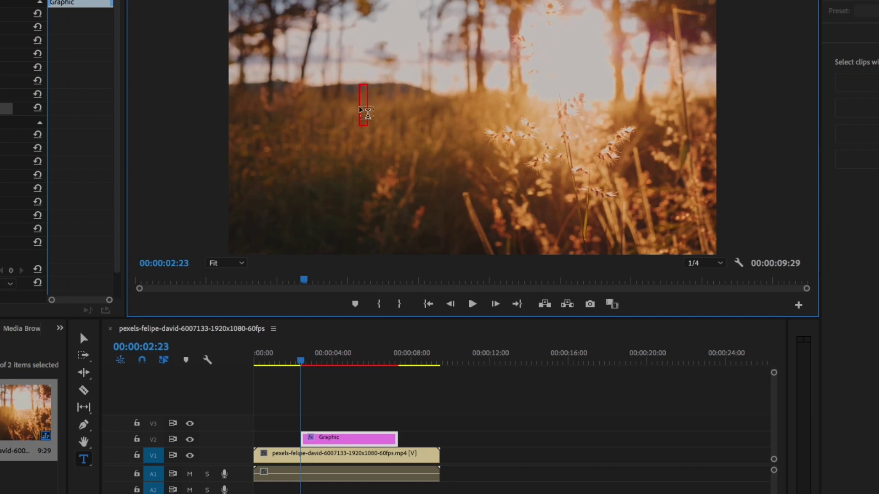
type("Good Text")
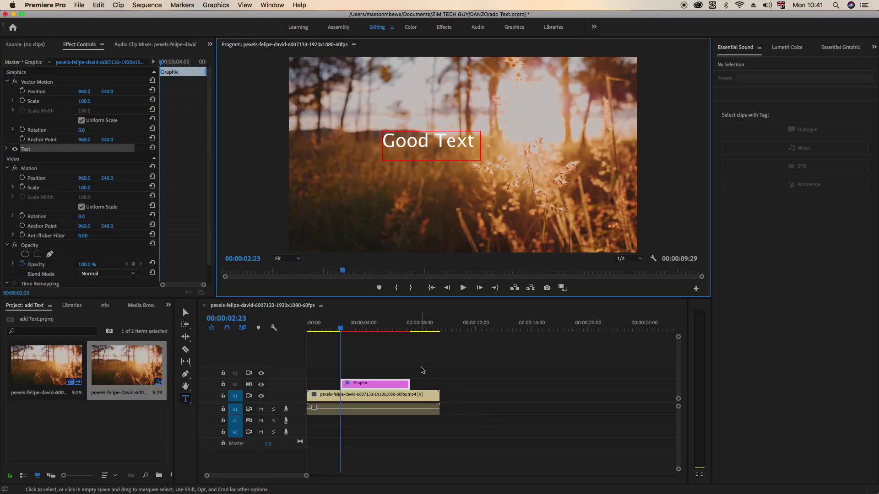
Step: Scrub back to 00:00:04:06 and delete the "Good Text" graphic from track V2
left_click(362, 367)
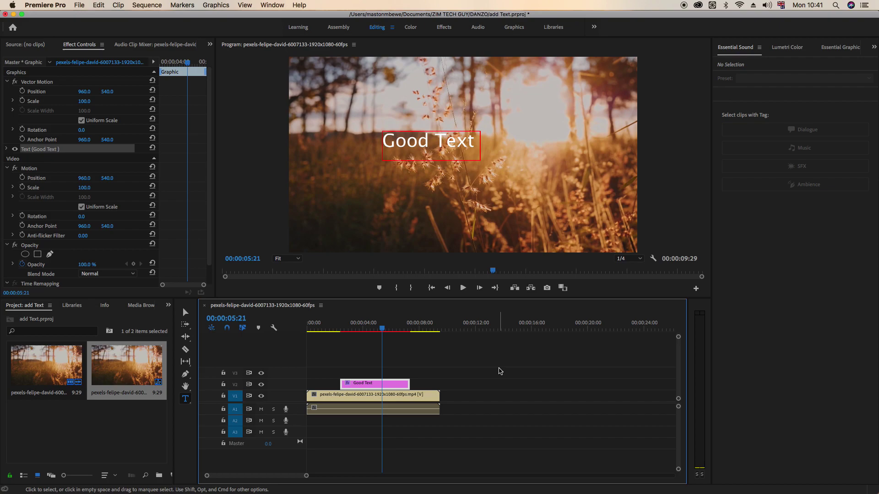
left_click_drag(372, 326, 364, 326)
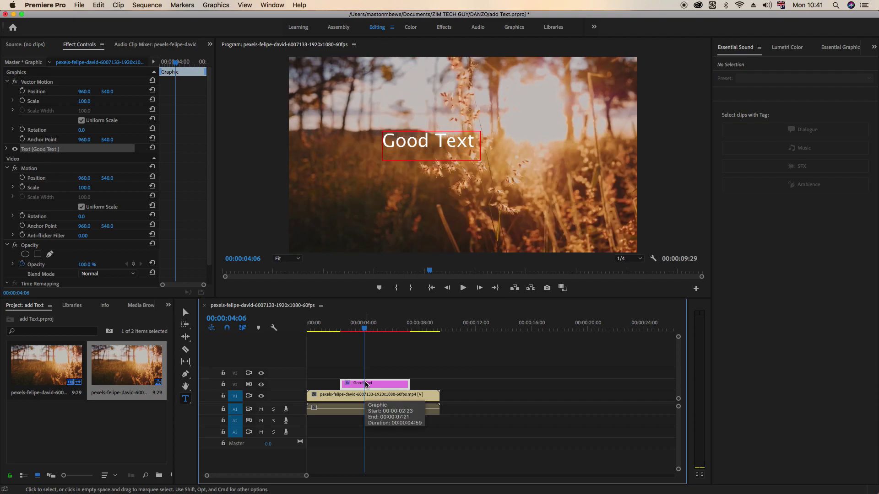
left_click_drag(441, 362, 379, 388)
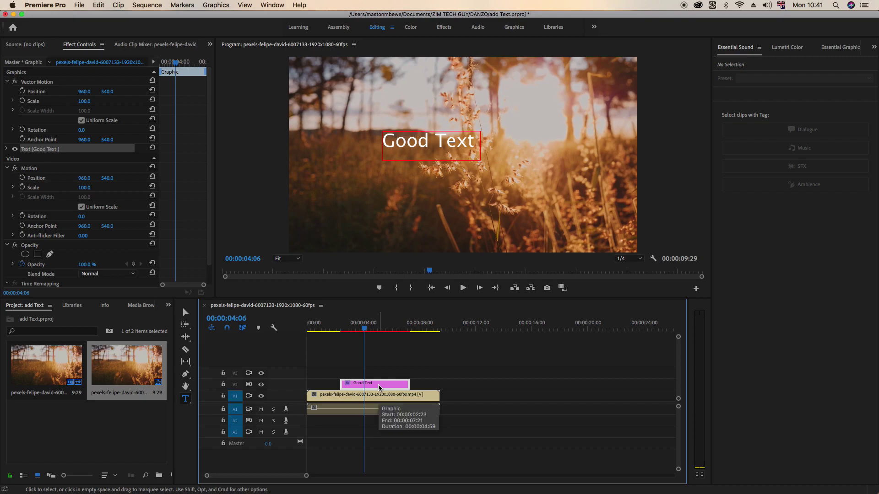
key("Delete")
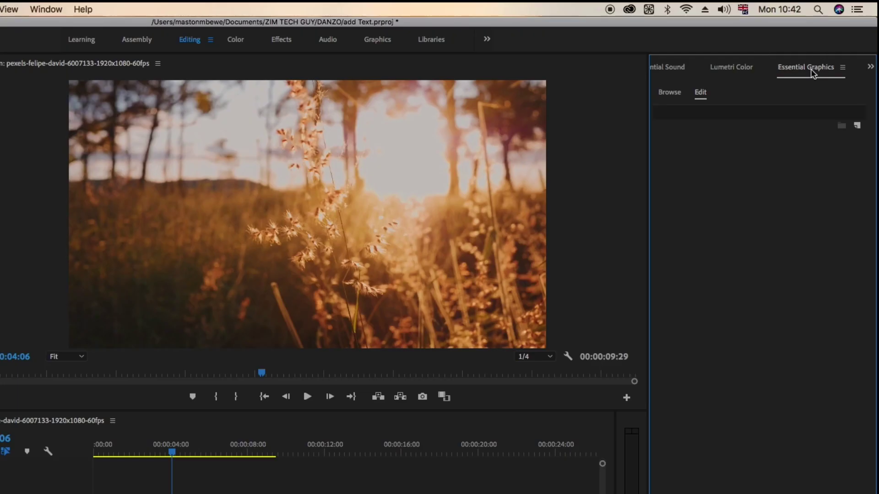
Step: Place the Angled Image Caption template from Essential Graphics on track V2 at 00:00:04:06, accepting the substitution of missing fonts
left_click(54, 11)
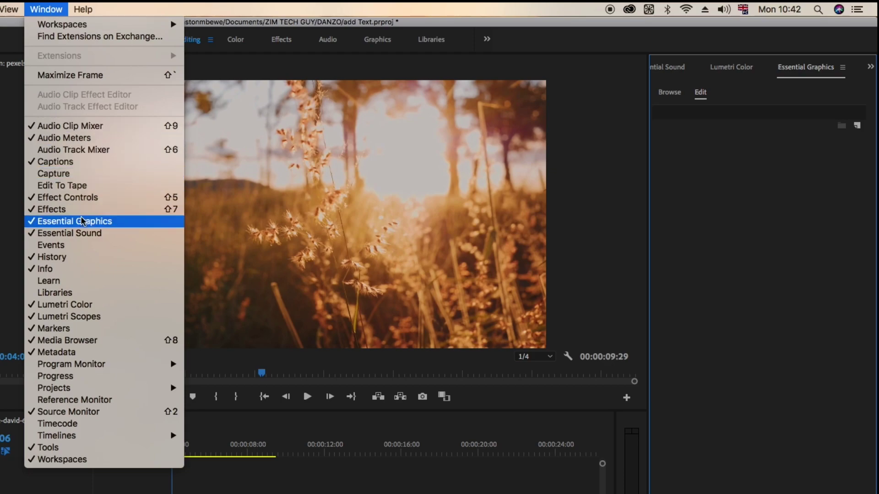
left_click(795, 254)
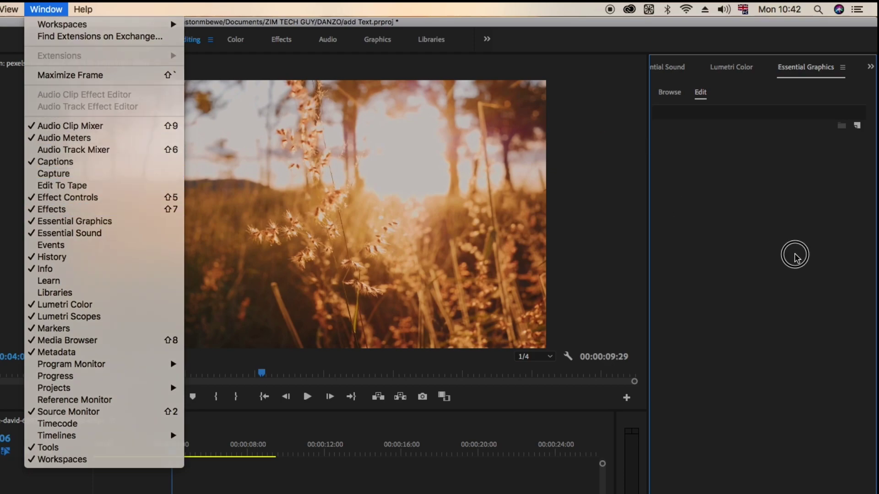
left_click(676, 95)
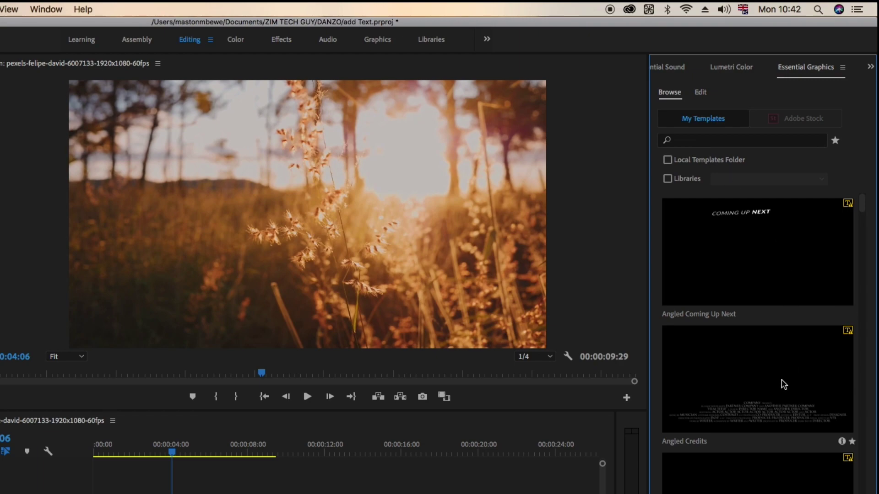
scroll(753, 346, "down", 5)
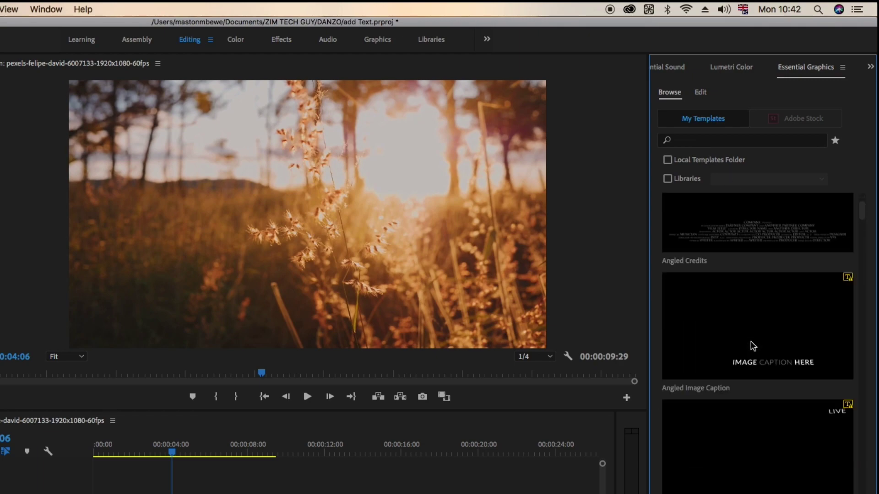
scroll(753, 346, "down", 1)
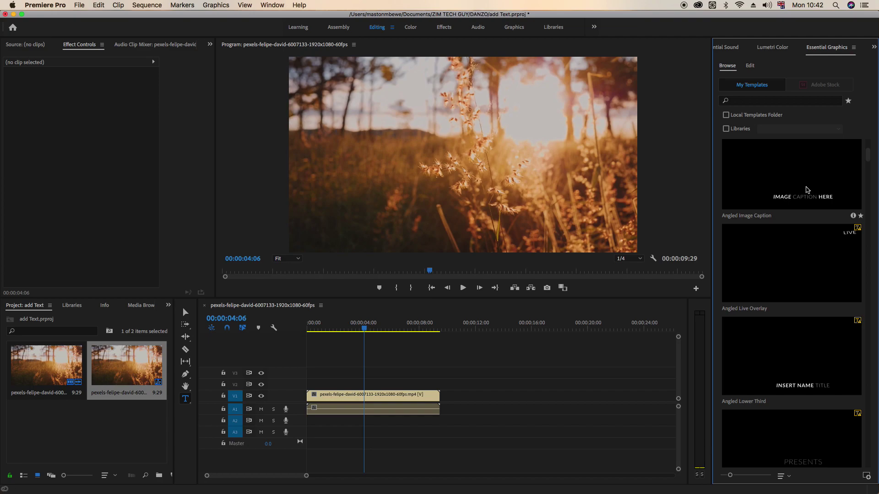
left_click_drag(806, 190, 365, 384)
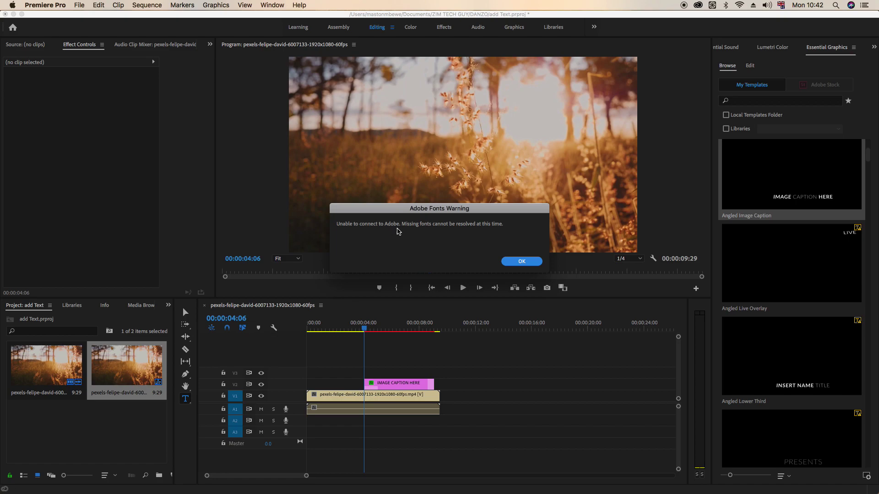
left_click(525, 262)
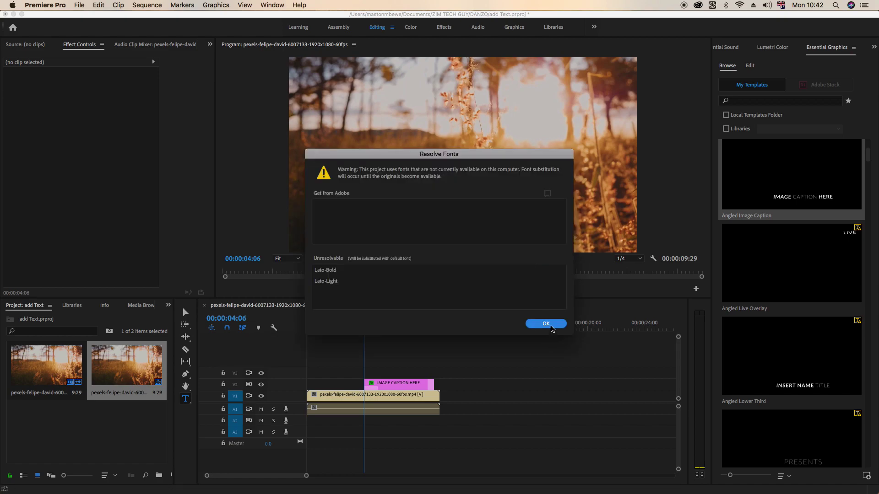
left_click(551, 327)
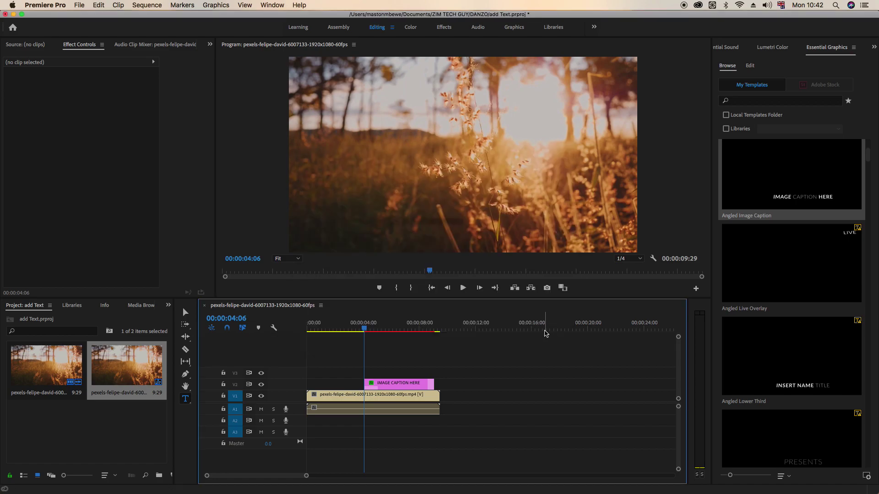
Step: Play the sequence from the start of the caption graphic, twice, to review its intro animation
key("space")
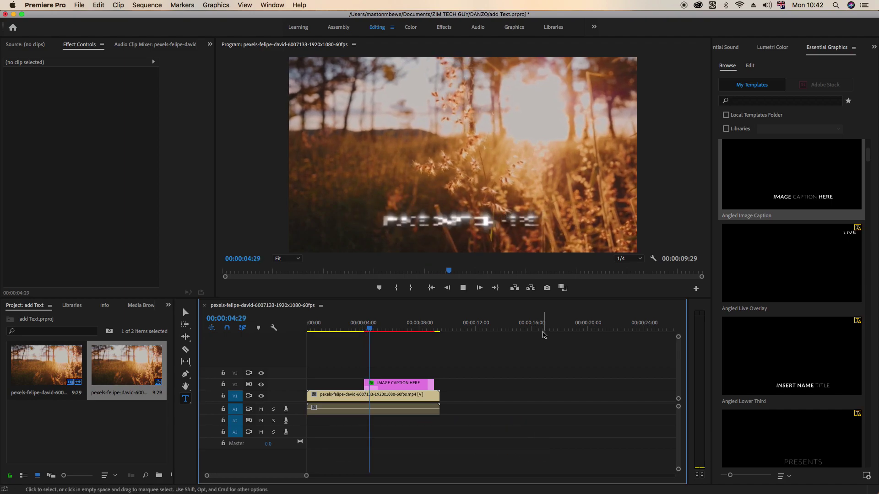
key("space")
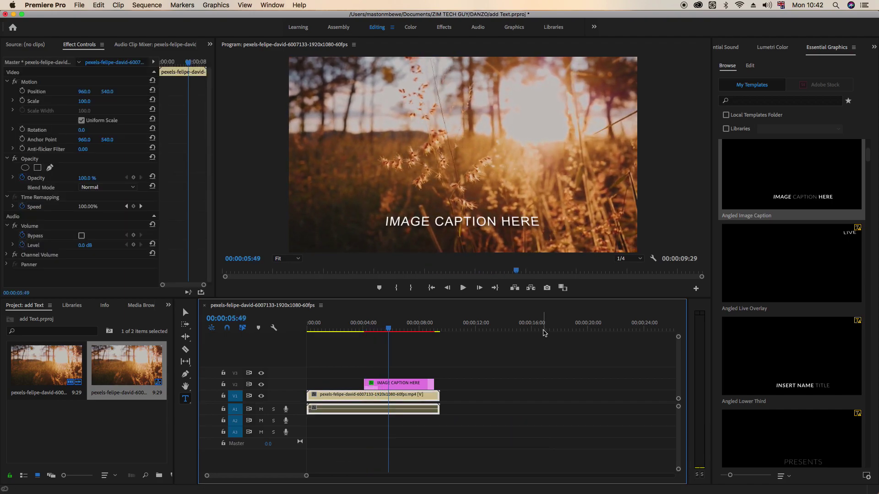
left_click(362, 327)
key("space")
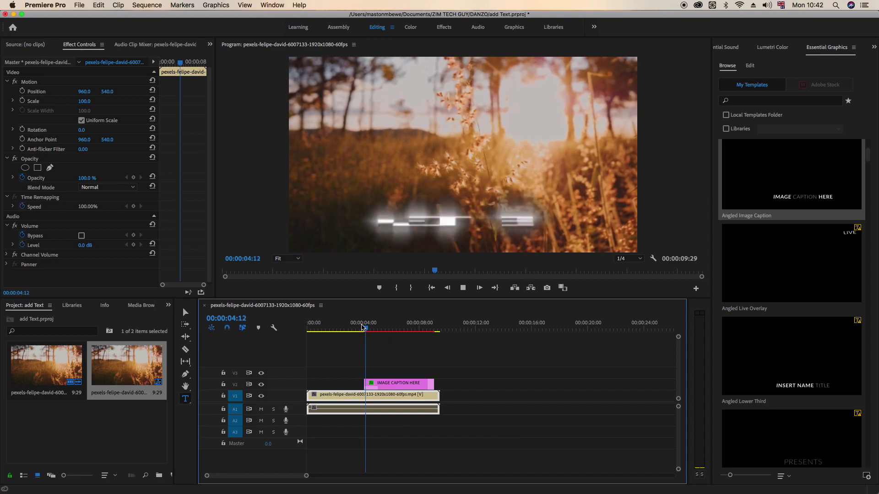
key("space")
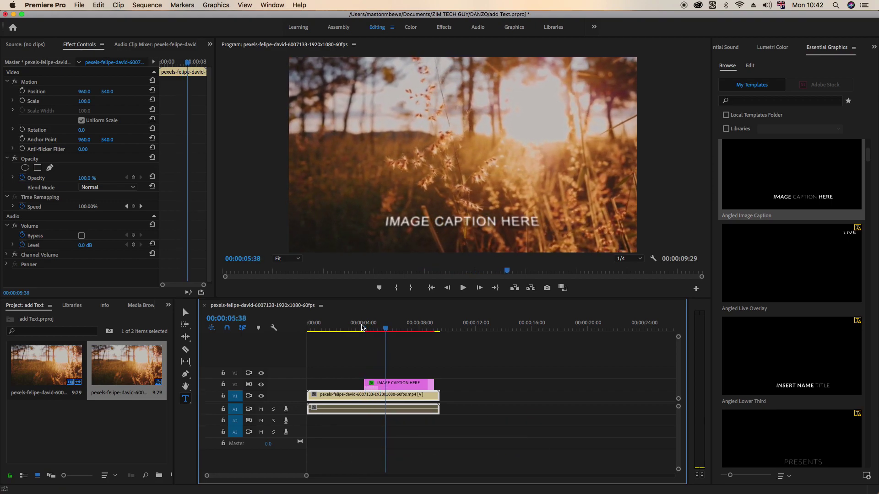
Step: Save the project and replace the caption graphic's "IMAGE CAPTION HERE" text with "This is Good Text"
left_click(401, 384)
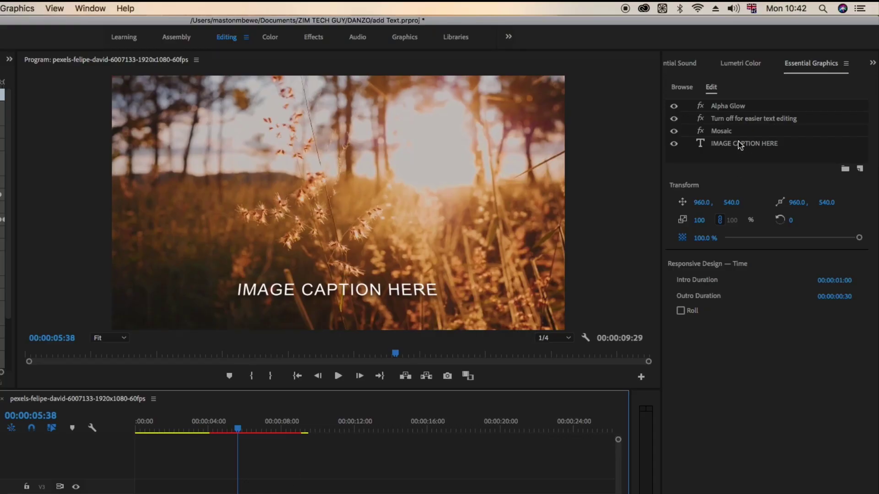
left_click(756, 147)
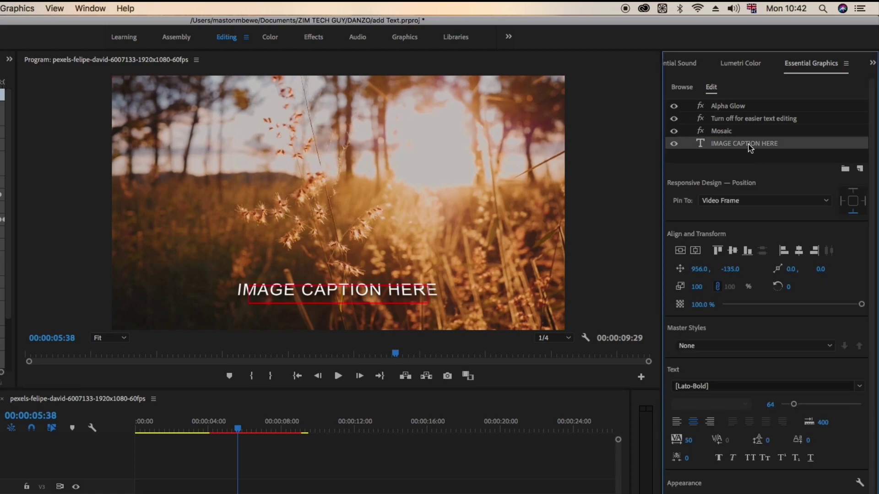
left_click(336, 287)
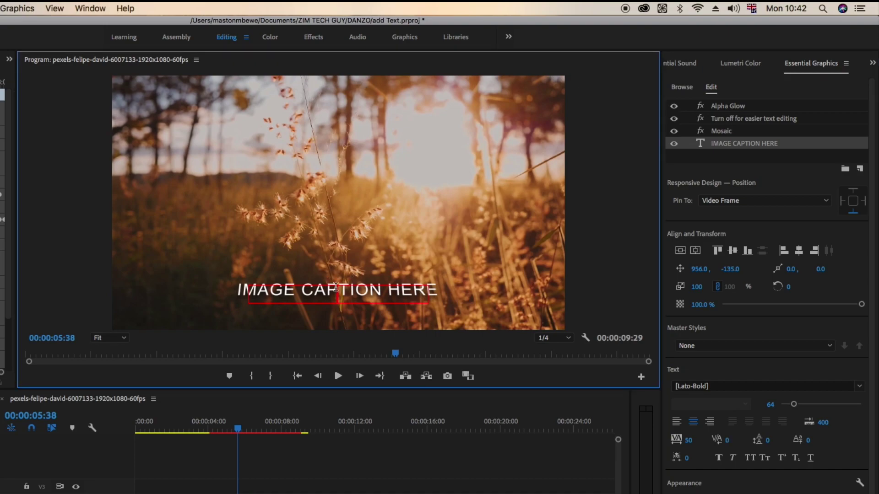
key("super+s")
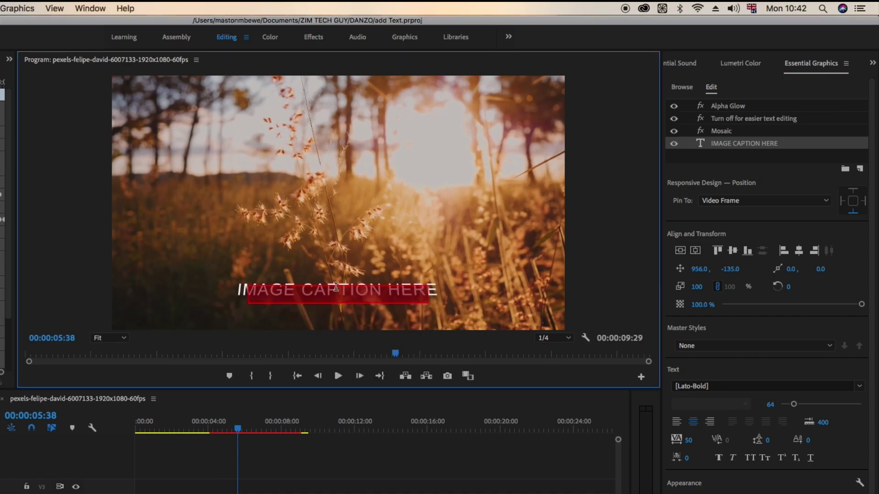
type("This is")
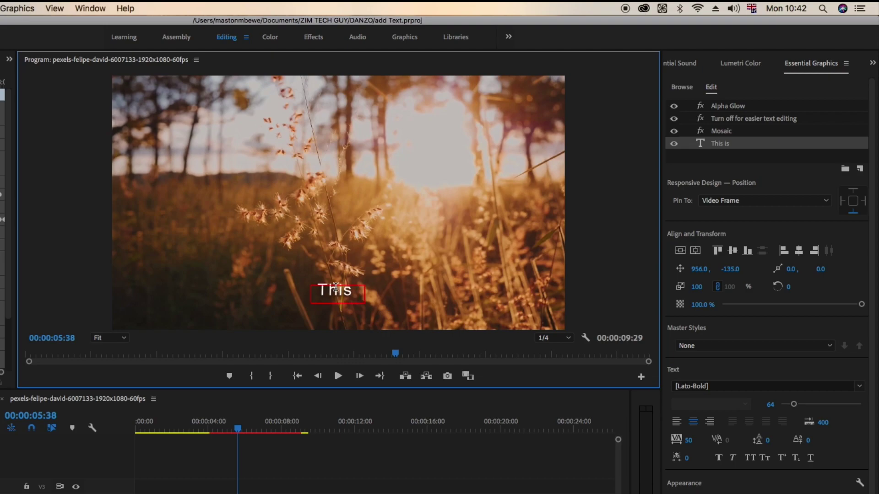
type(" Goo")
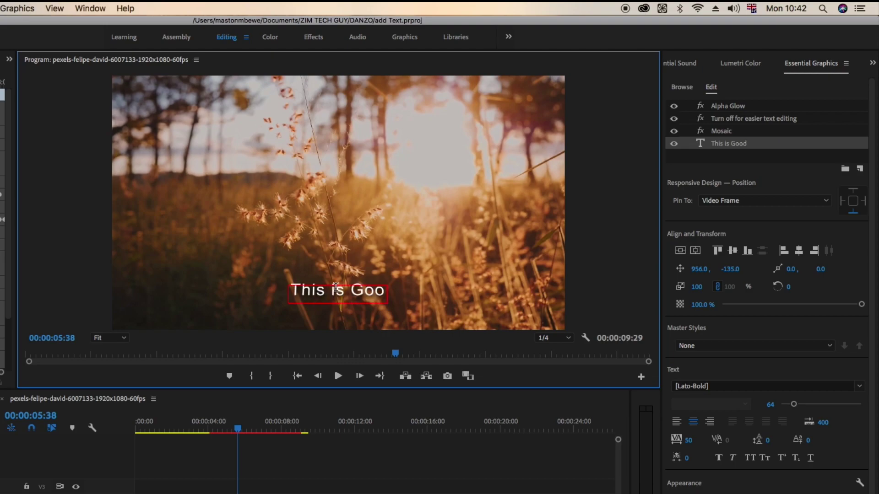
type("d Text")
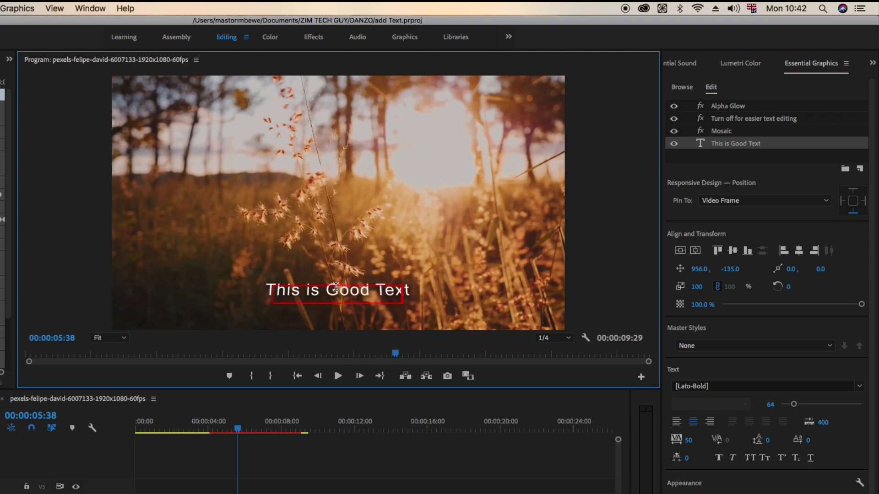
Step: Play the sequence from just before the edited caption, at 00:00:03:43, to review its animation
left_click(204, 429)
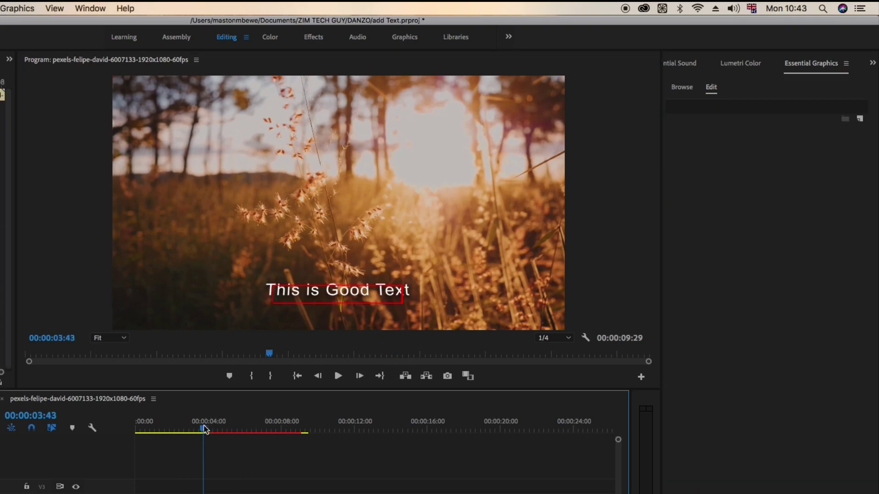
key("space")
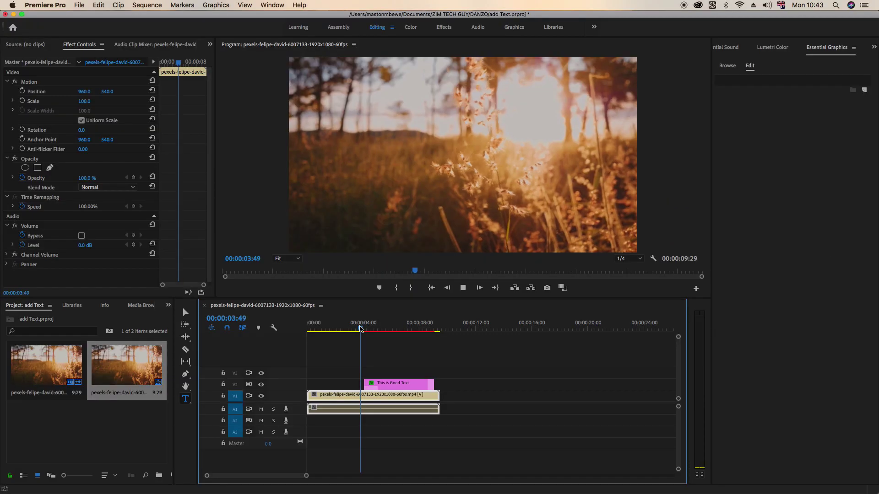
key("space")
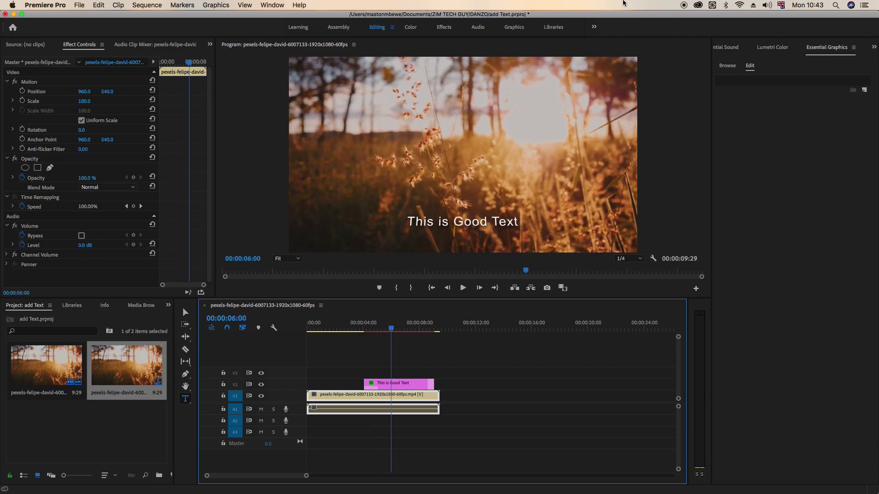
Step: Browse the Essential Graphics templates and delete the "This is Good Text" caption graphic from track V2
left_click(727, 67)
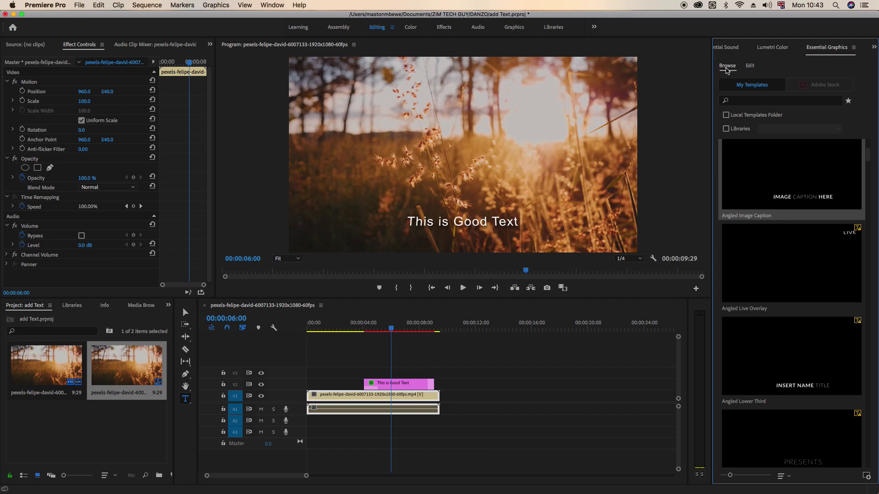
scroll(785, 205, "down", 1)
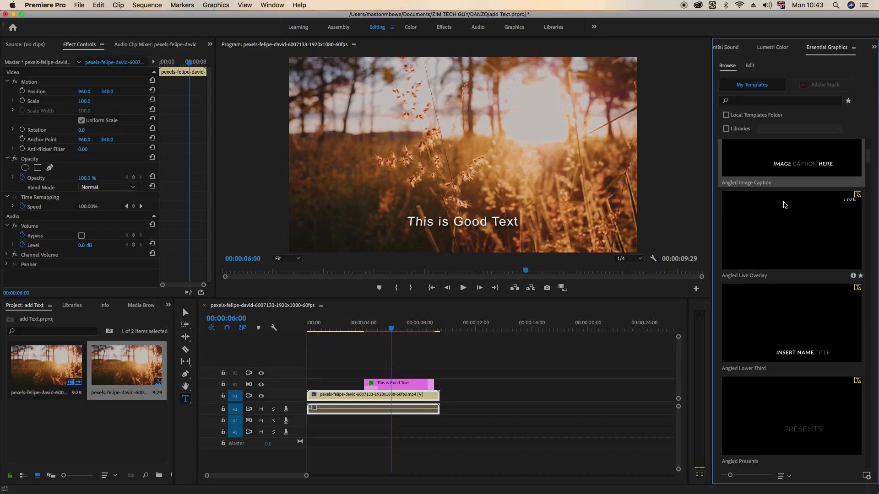
left_click_drag(777, 202, 412, 377)
key("Delete")
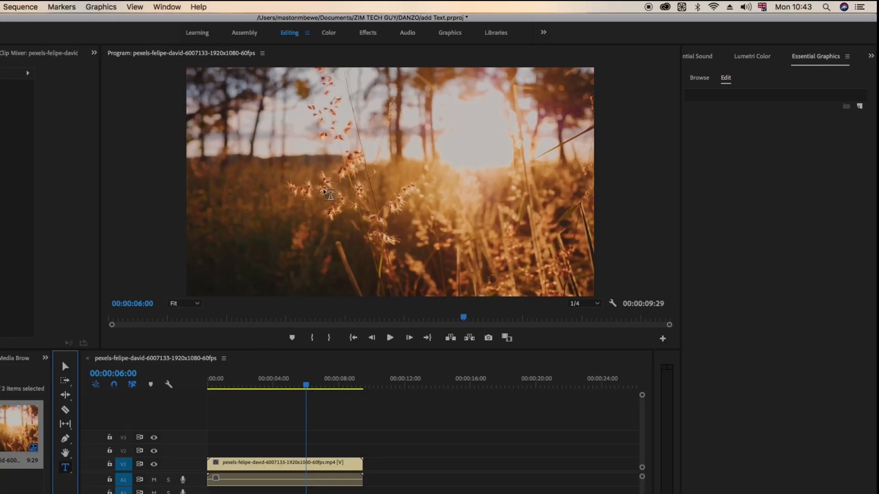
Step: Add a text layer reading "This is Text" near the middle of the frame at 00:00:06:00
left_click(324, 187)
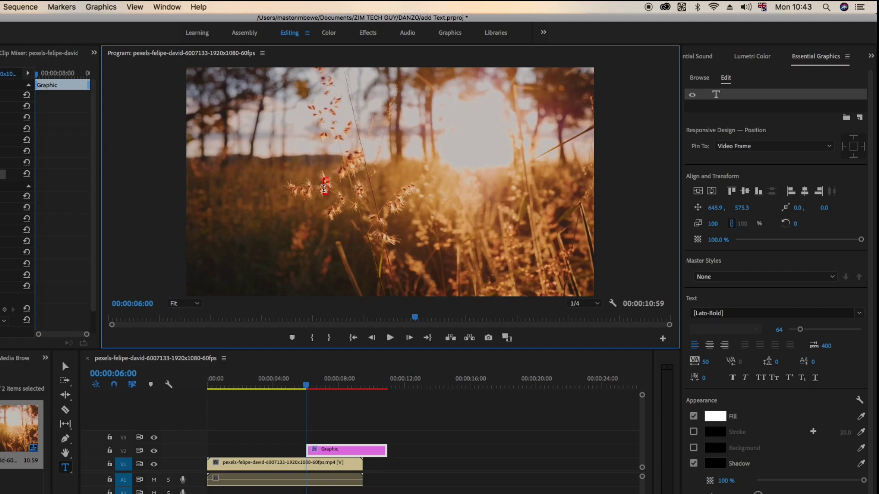
type("This is Y")
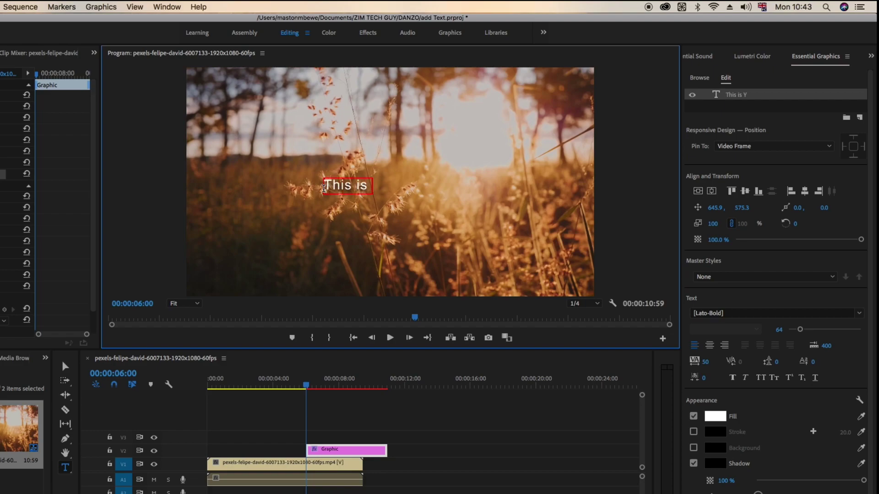
key("BackSpace")
type("Text")
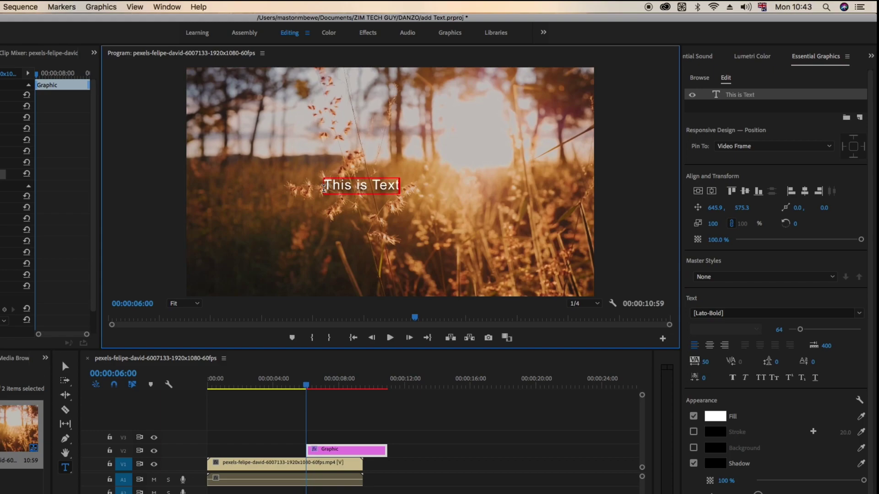
Step: Set the font of the whole "This is Text" title to Lemon/Milk
key("ctrl+a")
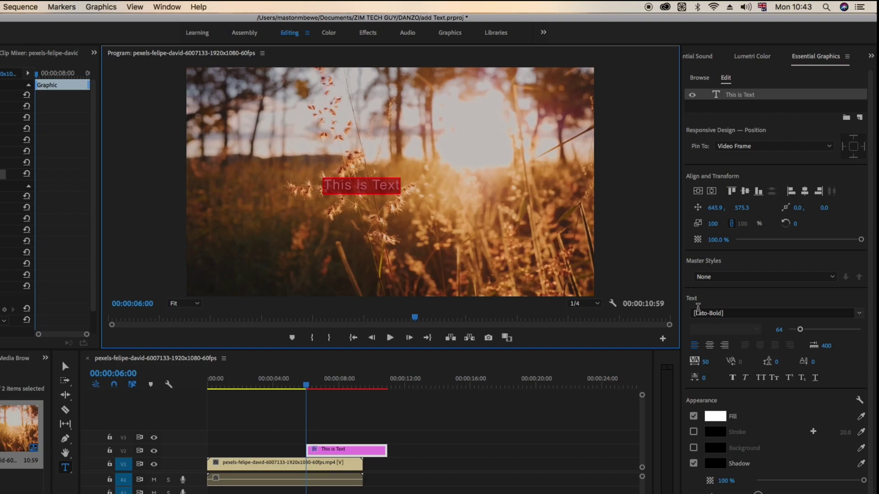
left_click(857, 313)
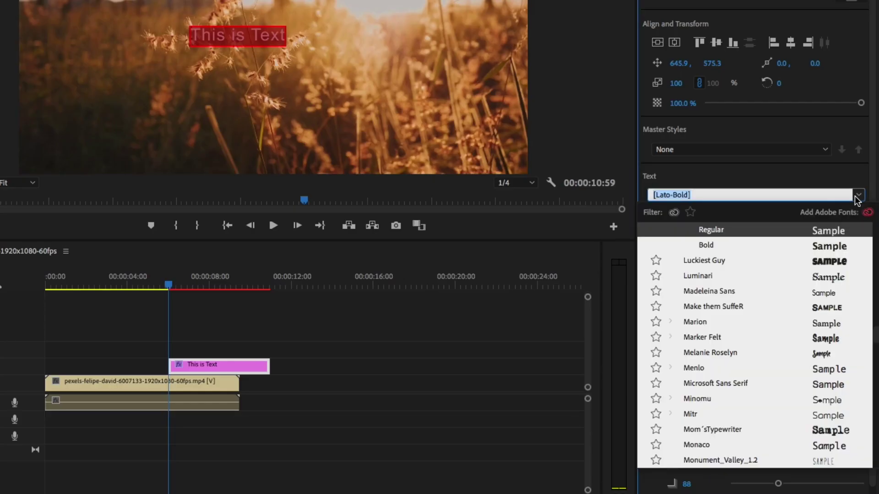
scroll(816, 270, "up", 7)
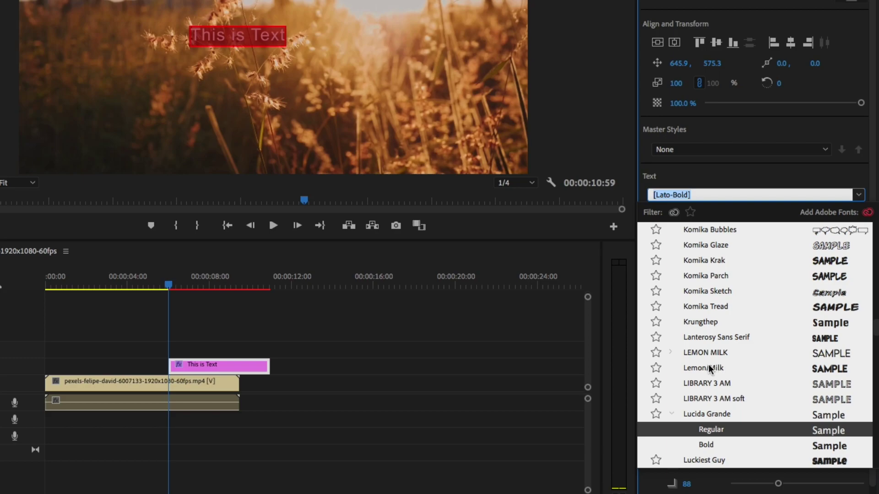
left_click(708, 368)
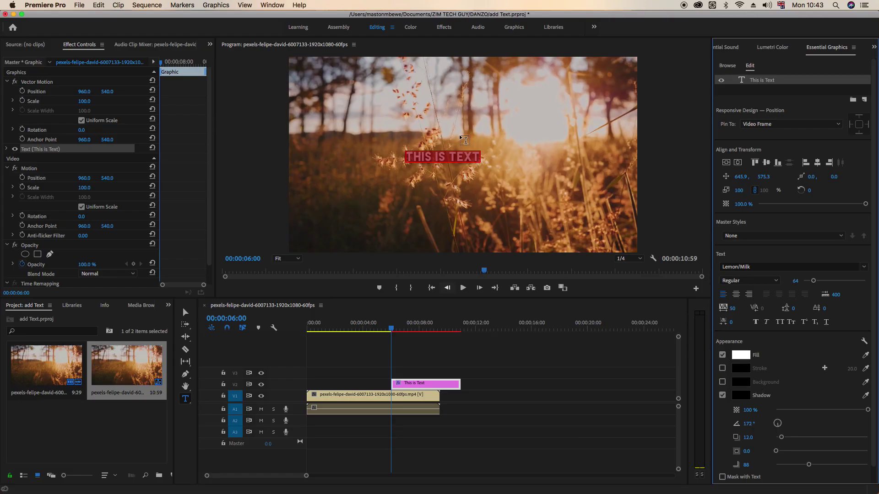
left_click(437, 156)
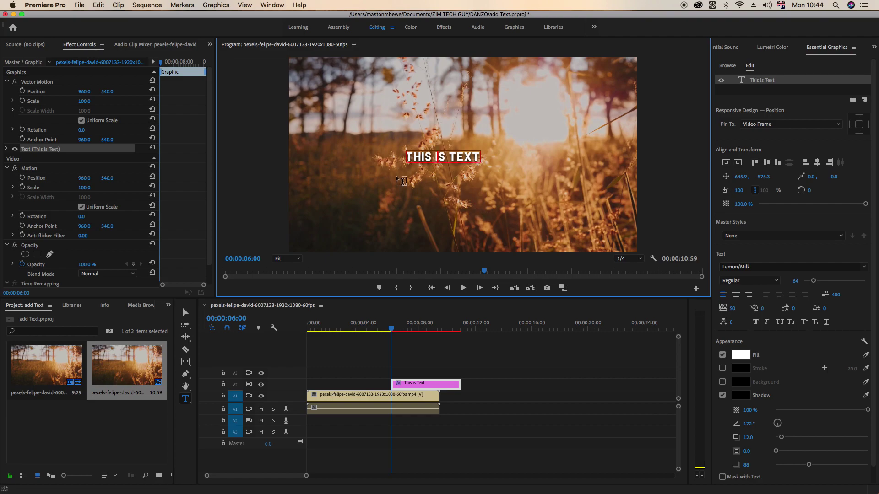
Step: Enlarge the title's font size to 156 and centre it vertically and horizontally in the frame
key("ctrl+a")
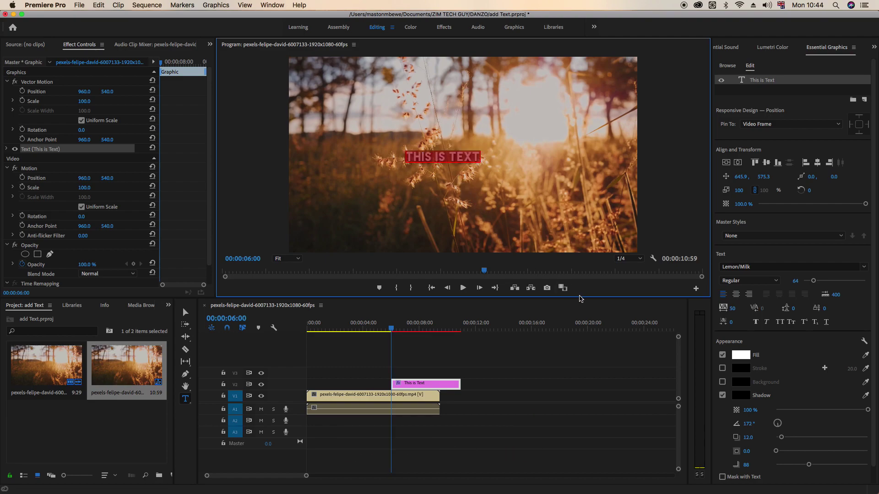
scroll(763, 386, "down", 1)
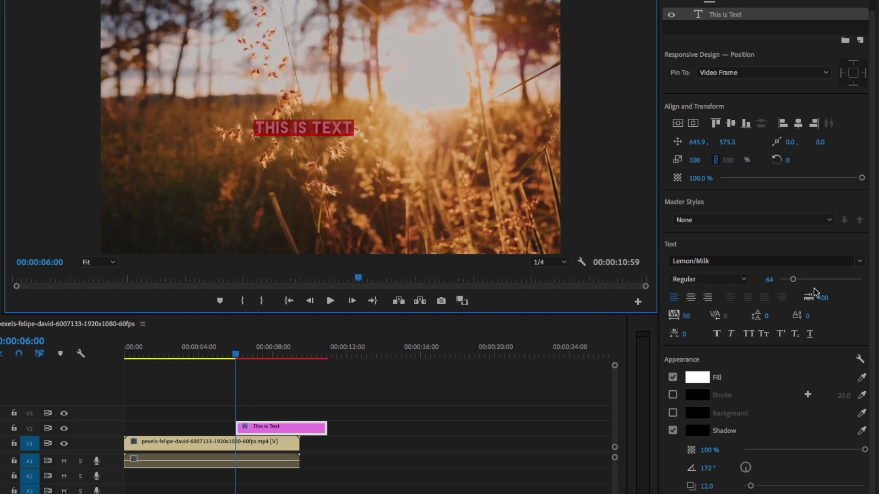
left_click_drag(794, 281, 812, 280)
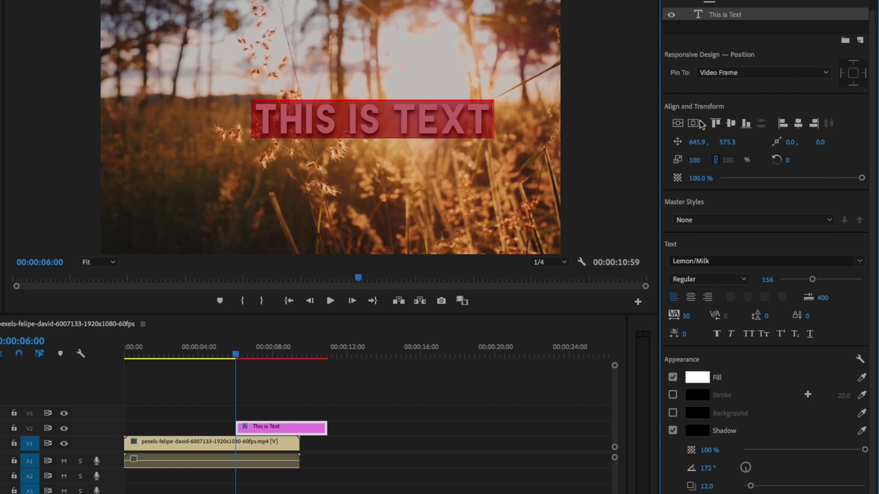
left_click(678, 124)
left_click(677, 125)
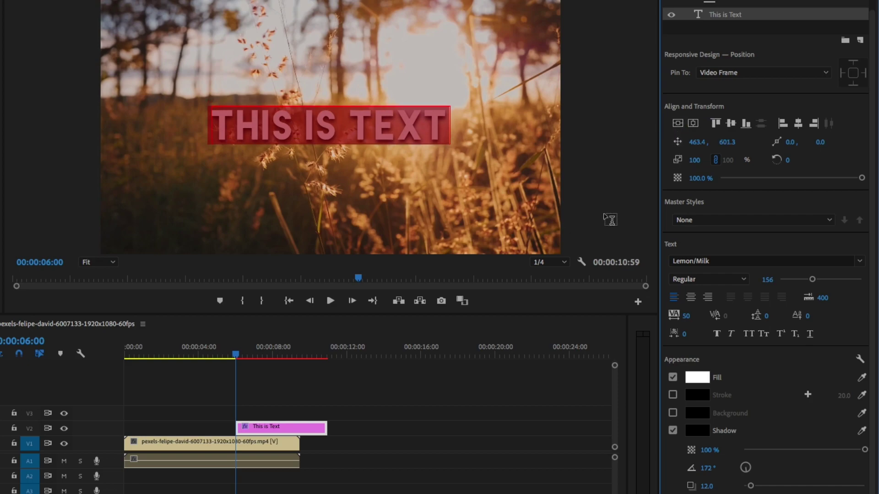
left_click(324, 122)
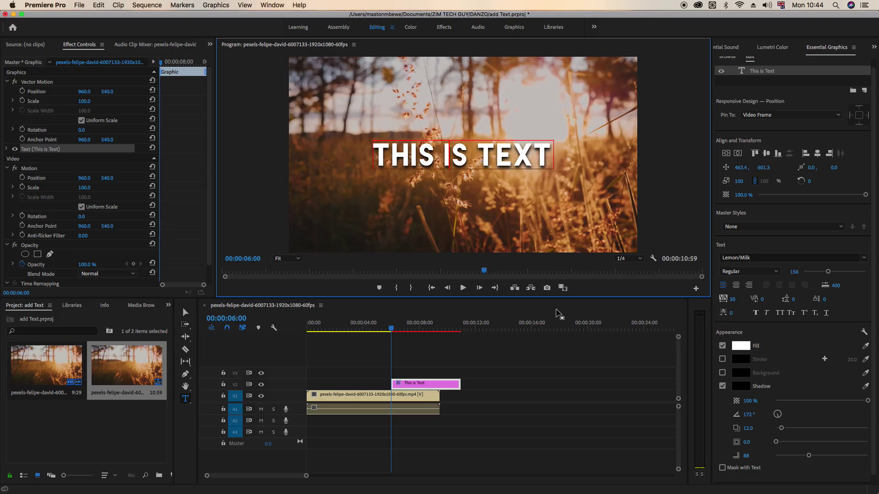
Step: Set the fill colour of the whole title to the pale grey CDCED8
key("ctrl+a")
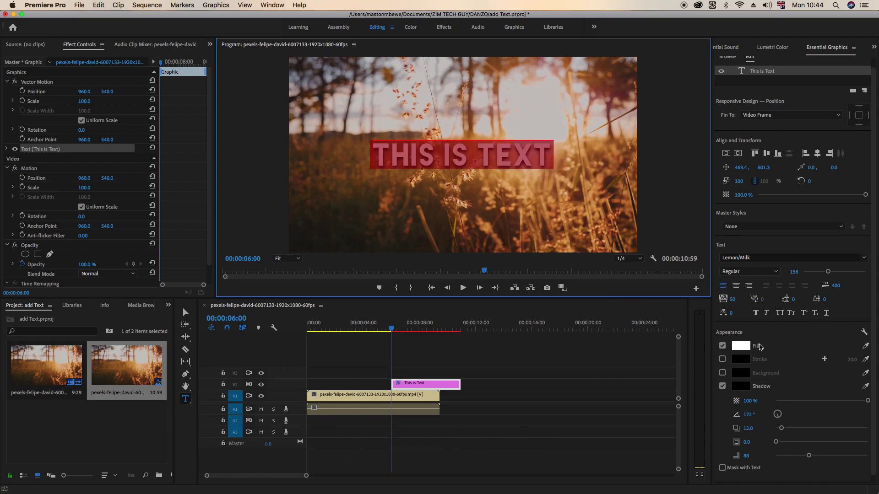
left_click(744, 349)
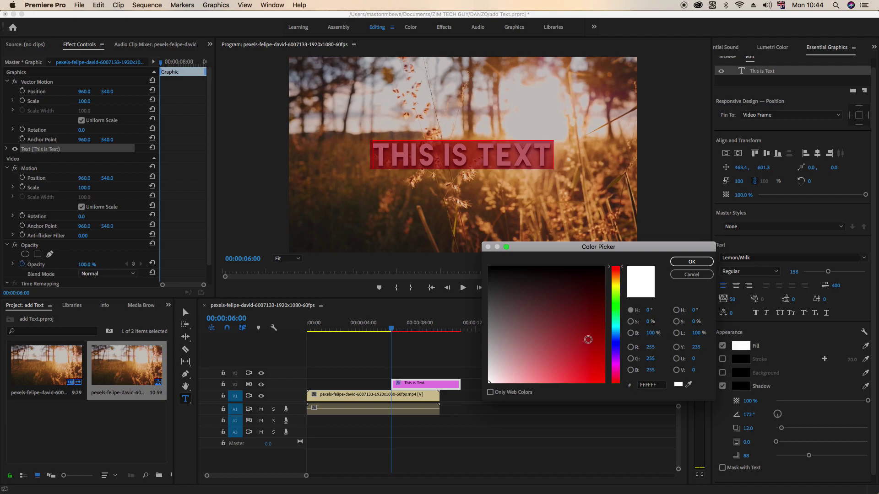
left_click(588, 340)
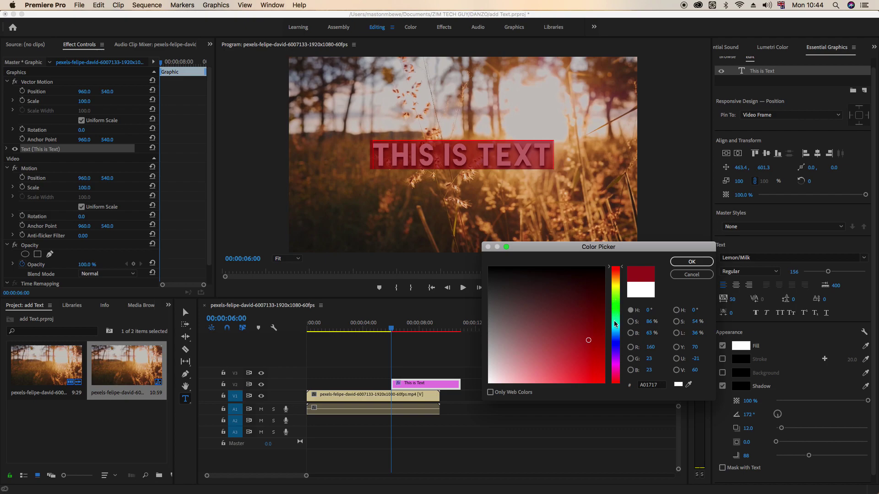
left_click(619, 344)
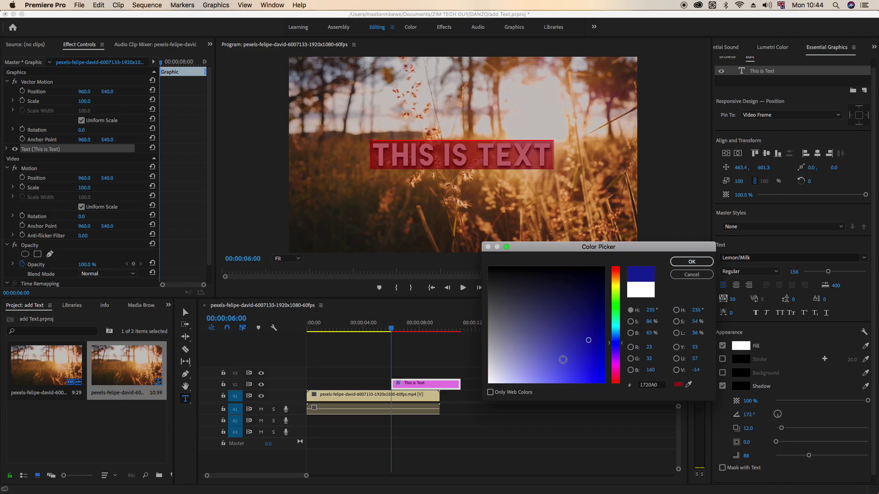
left_click(553, 364)
mouse_move(553, 364)
left_mouse_down()
mouse_move(540, 321)
mouse_move(522, 352)
mouse_move(494, 366)
left_mouse_up()
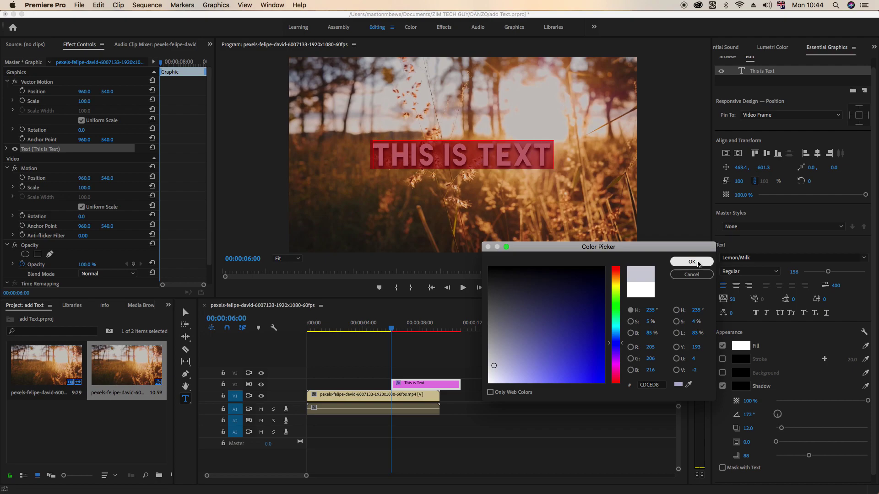
left_click(690, 261)
left_click(464, 158)
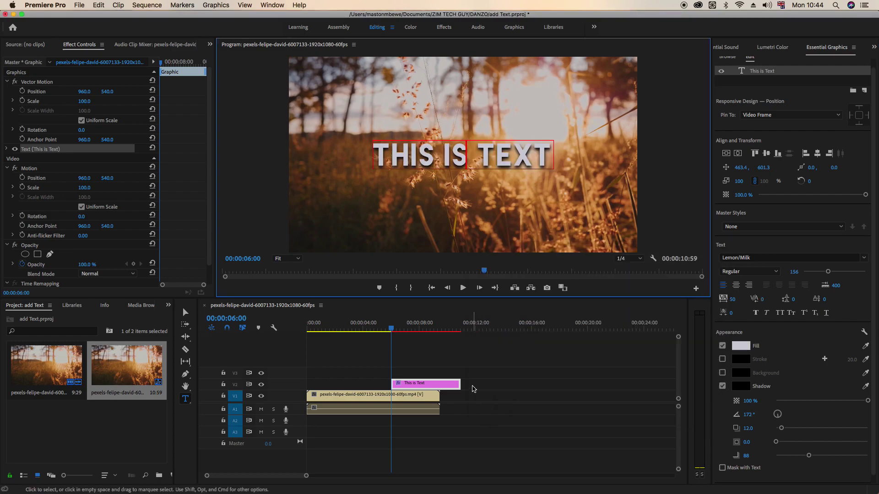
Step: Play the sequence from just before the title to review it, and park the playhead at 00:00:07:20
left_click(382, 326)
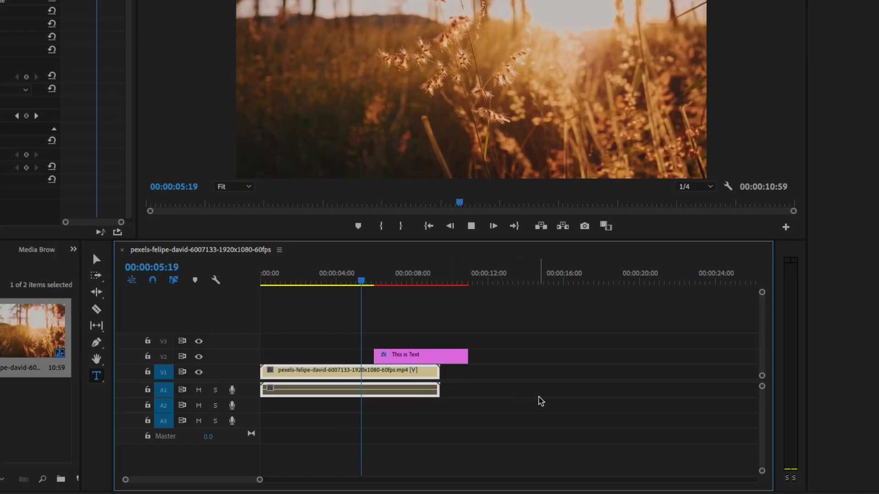
key("space")
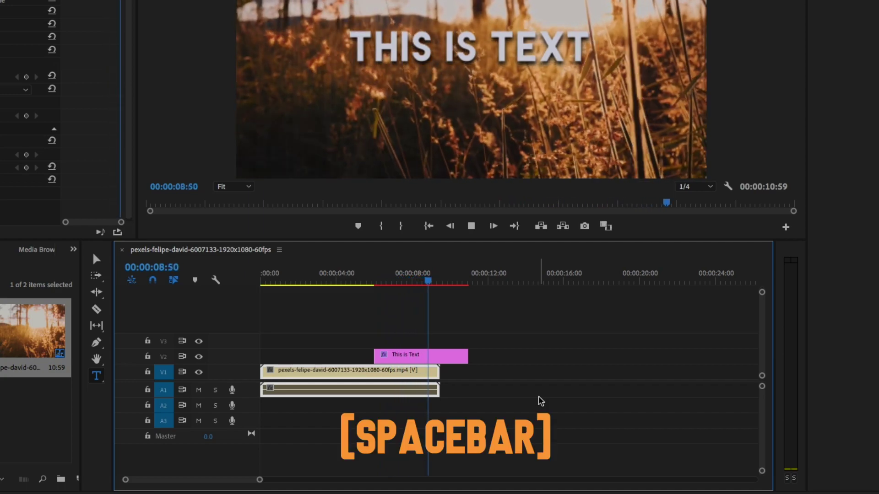
key("space")
left_click(350, 279)
left_click(400, 279)
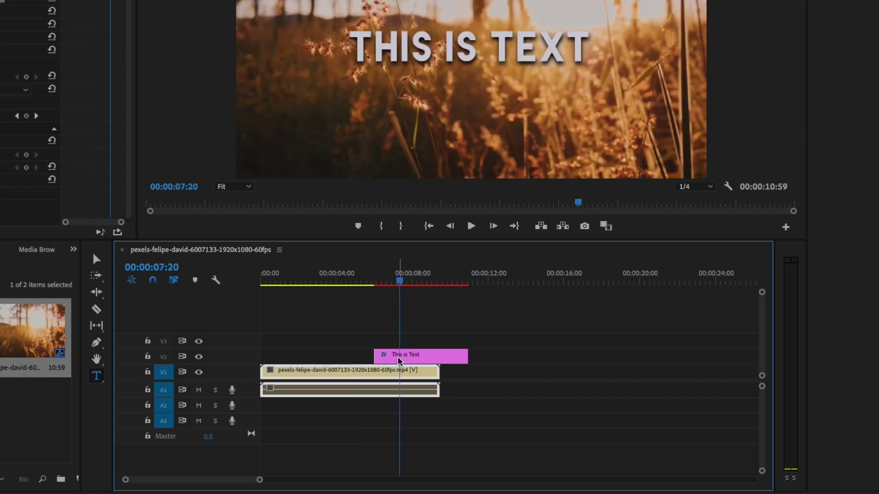
Step: Trim the end of the title clip on V2 to about 00:00:07:40 and move the clip earlier to start at about 00:00:02:00
left_click(399, 360)
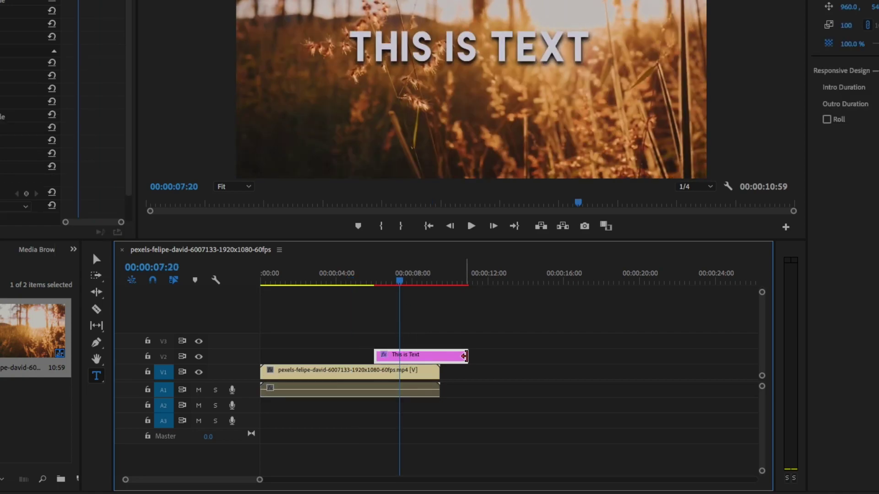
left_click_drag(466, 356, 394, 350)
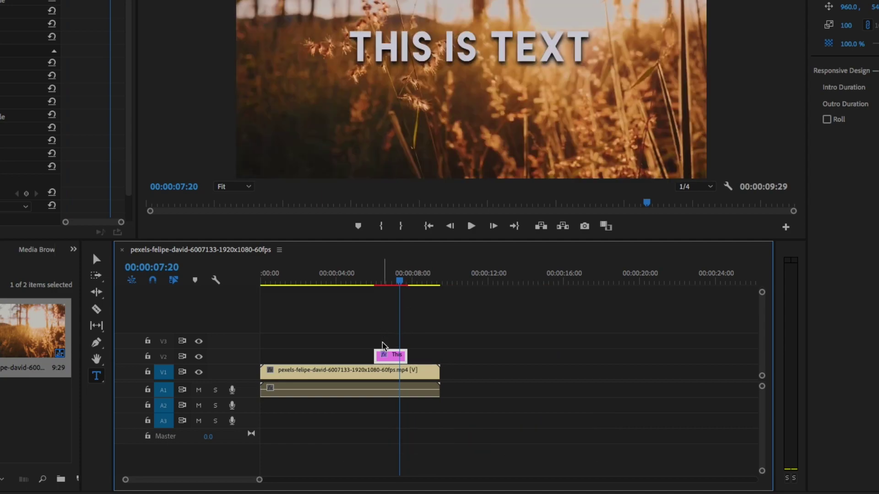
left_click(391, 359)
left_click_drag(392, 360, 315, 357)
Step: Play the sequence from the start of the shortened title clip to review its new timing
left_click(300, 281)
key("space")
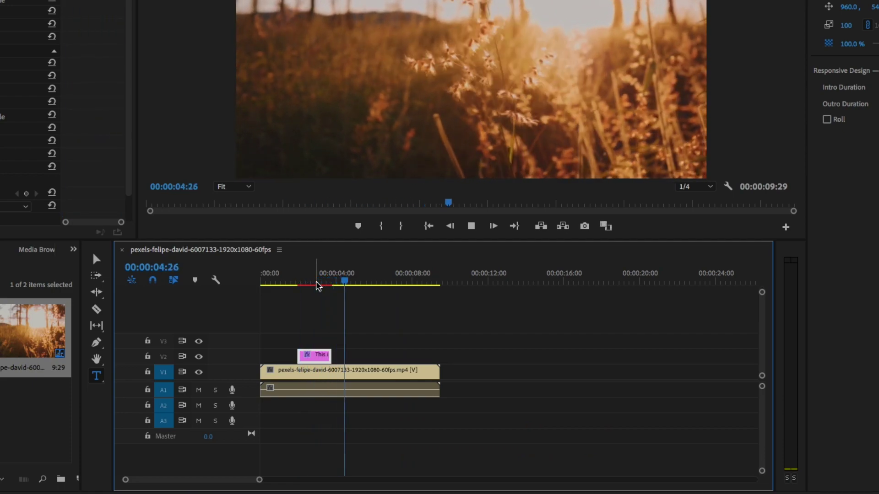
key("space")
Step: At 00:00:02:50, select the title clip and set its Transform position to 660.0, 198.0
left_click(315, 278)
left_click(316, 359)
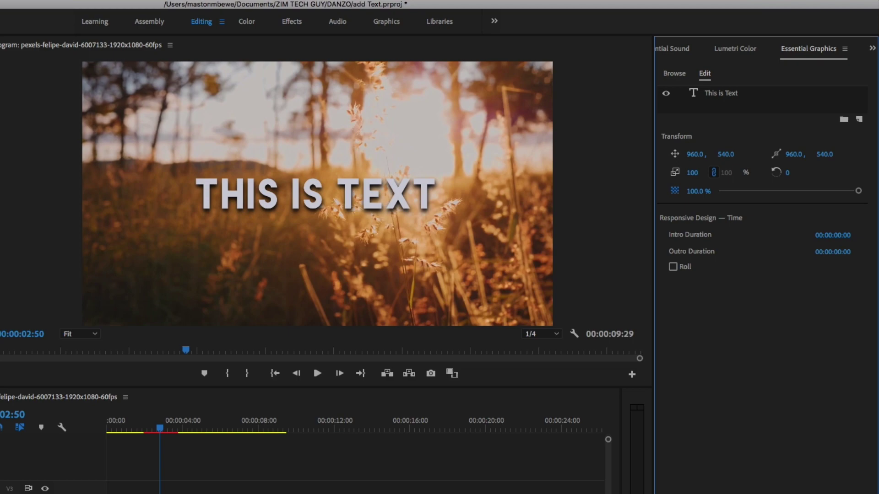
left_click_drag(743, 130, 701, 154)
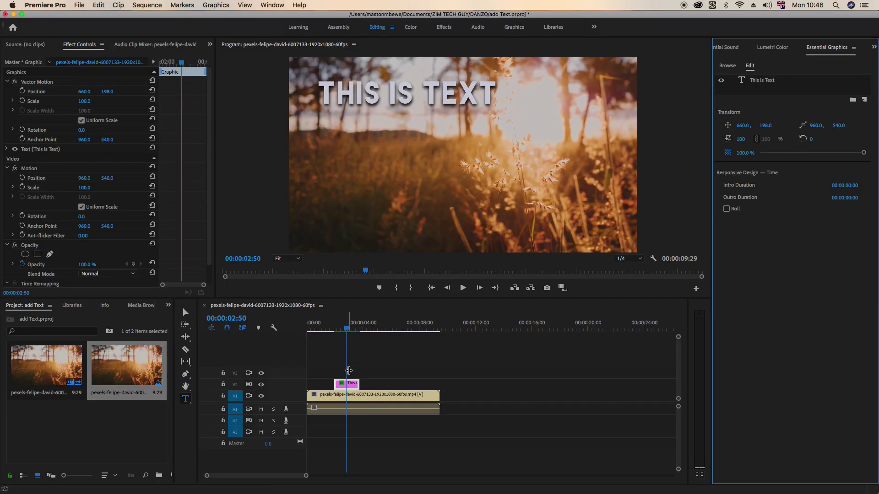
Step: Use the Selection tool to move the title text to the upper right of the video frame
left_click(349, 384)
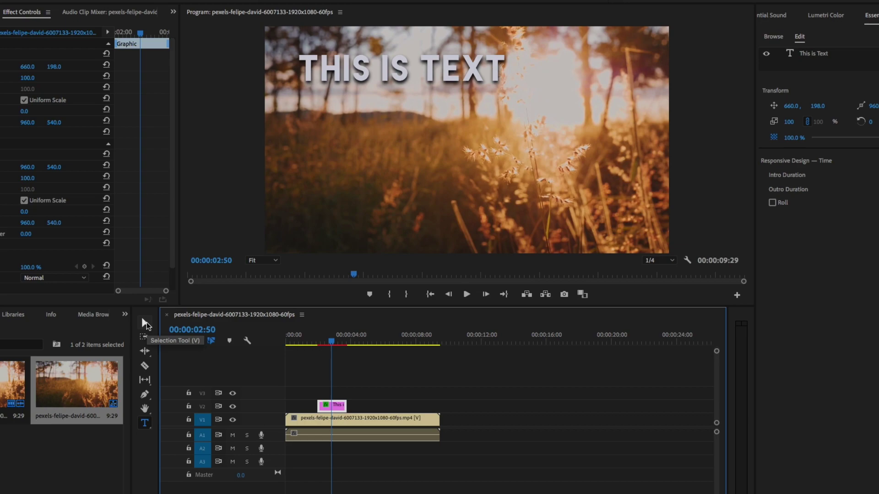
left_click(147, 323)
left_click(399, 67)
left_click_drag(399, 67, 514, 67)
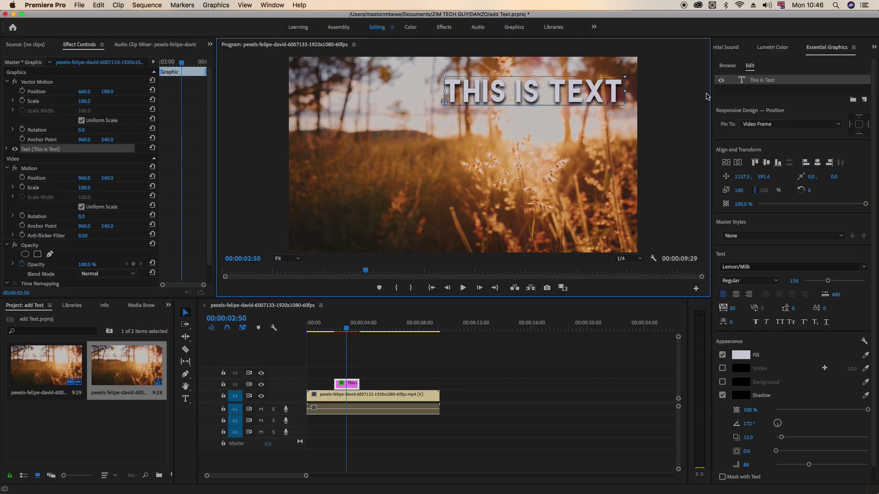
Step: Centre the title text vertically and horizontally in the frame again, and select its clip on track V2
left_click(738, 163)
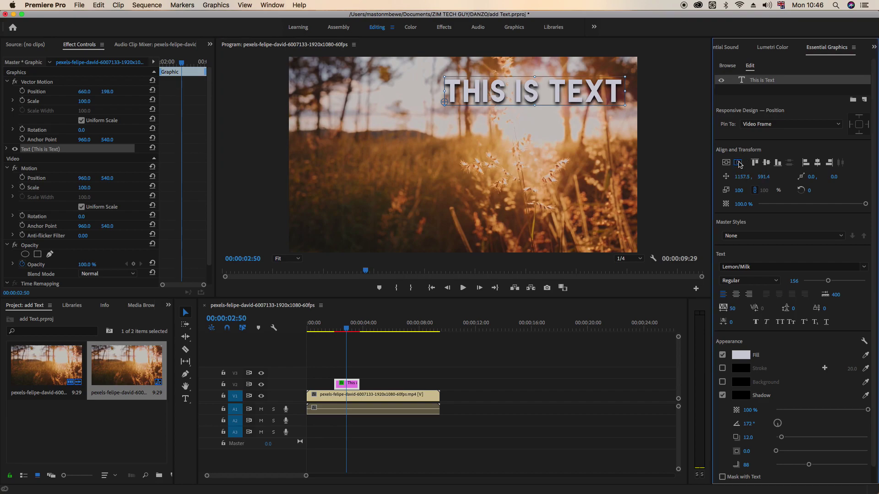
left_click(725, 164)
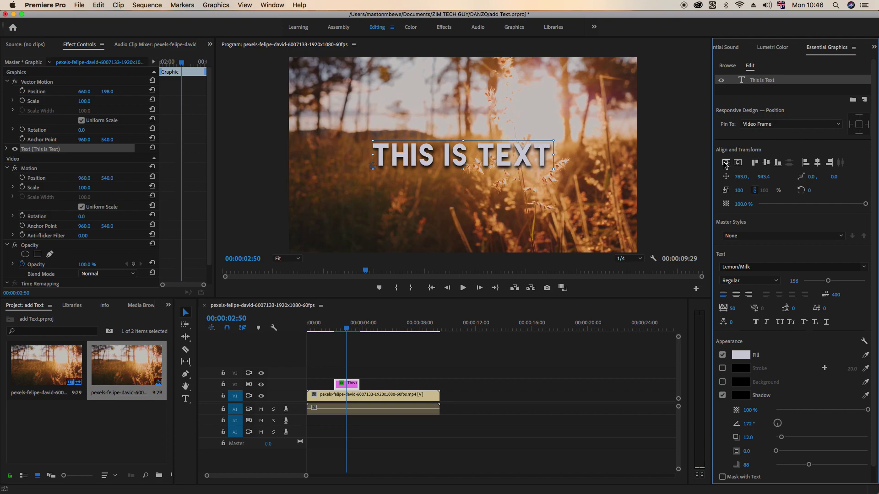
left_click(353, 386)
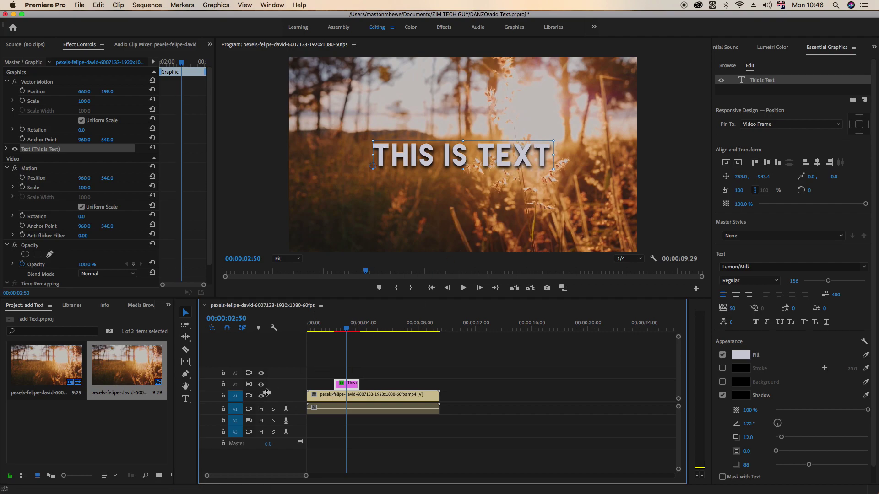
Step: Select the whole title text with the Type tool and enable its stroke
left_click(185, 398)
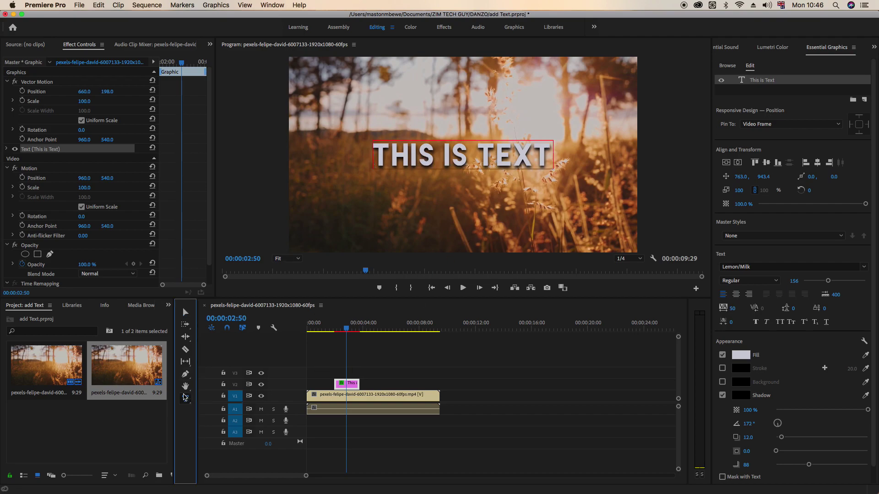
left_click(414, 154)
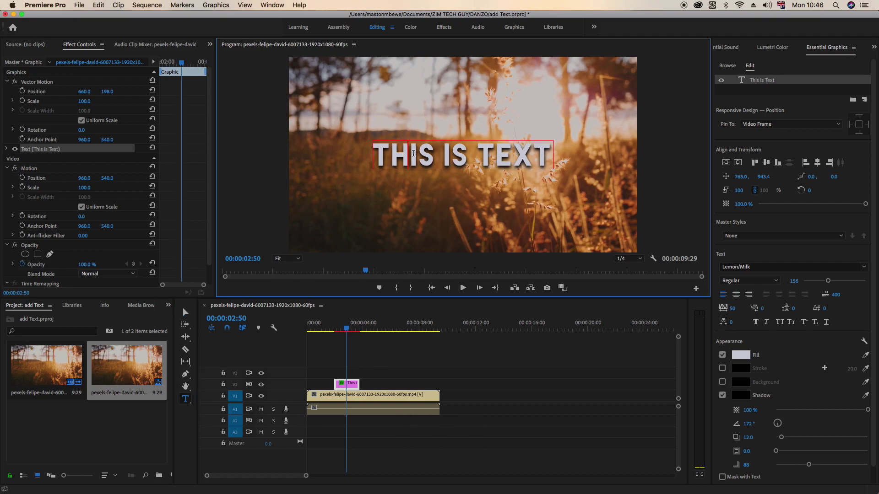
key("ctrl+a")
scroll(835, 322, "down", 1)
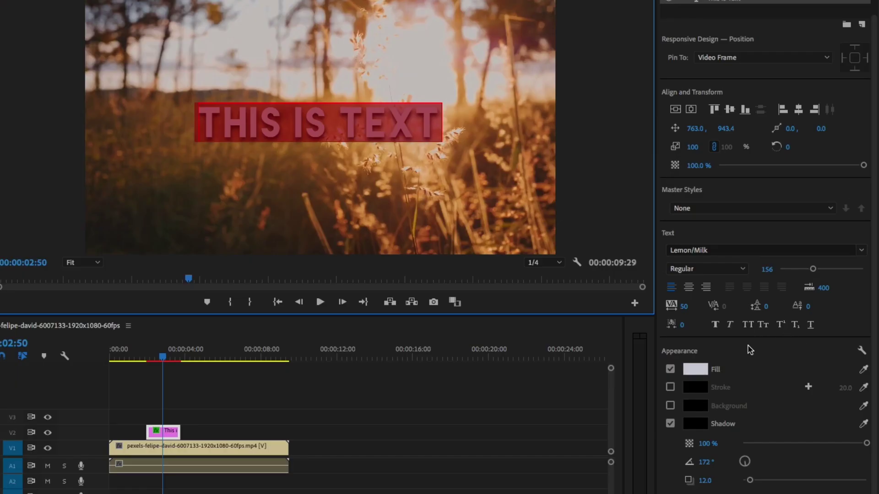
left_click(670, 388)
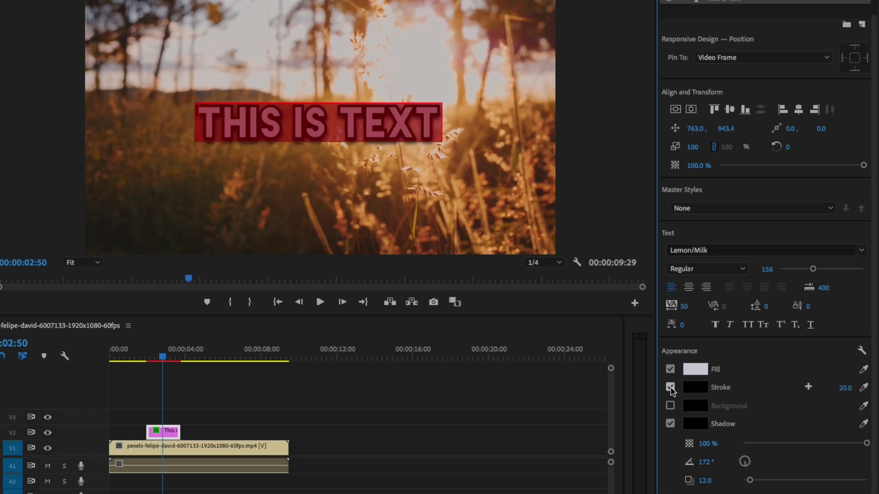
left_click(351, 122)
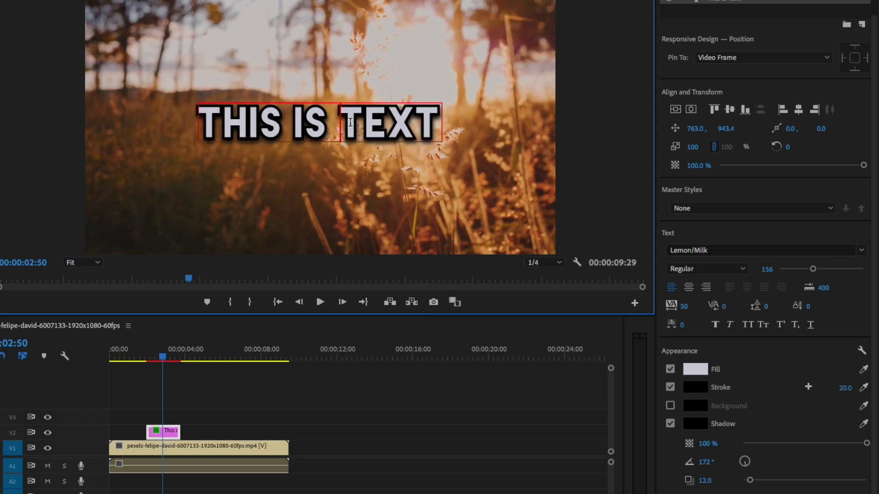
Step: Set the stroke colour of the whole title text to yellow, FFCD00
key("super+a")
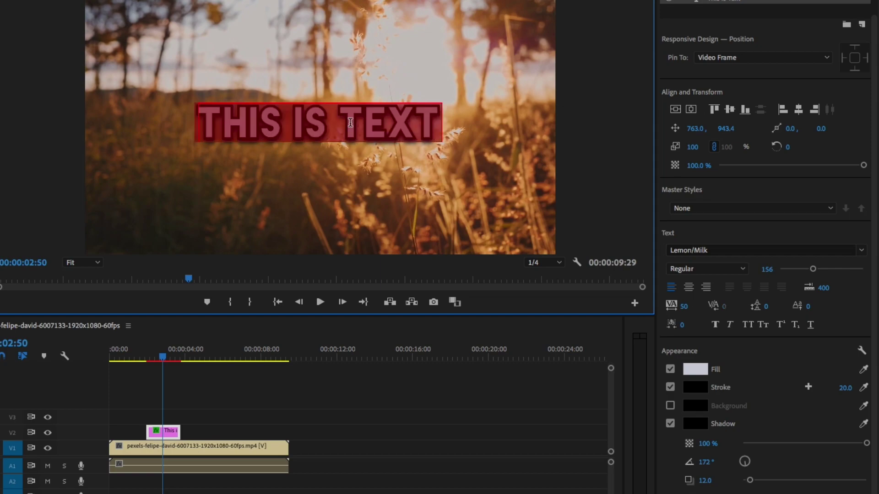
left_click(700, 389)
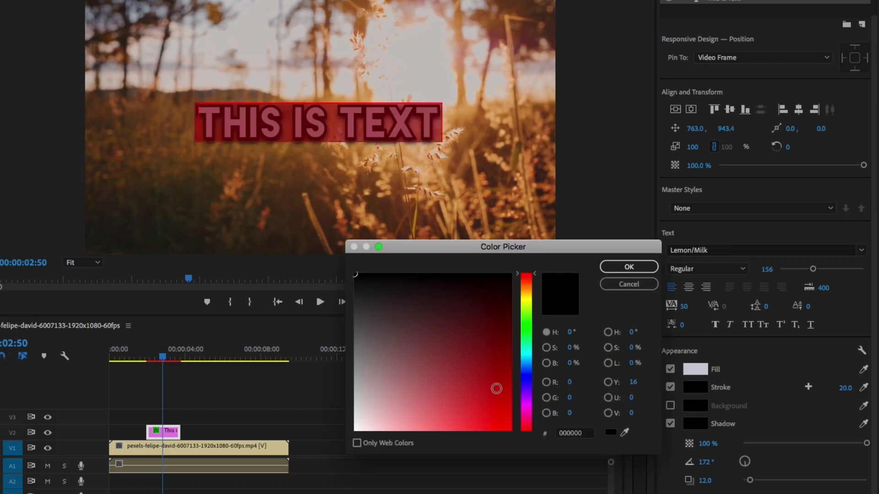
left_click(522, 284)
left_click(509, 364)
left_click(526, 300)
left_click(526, 294)
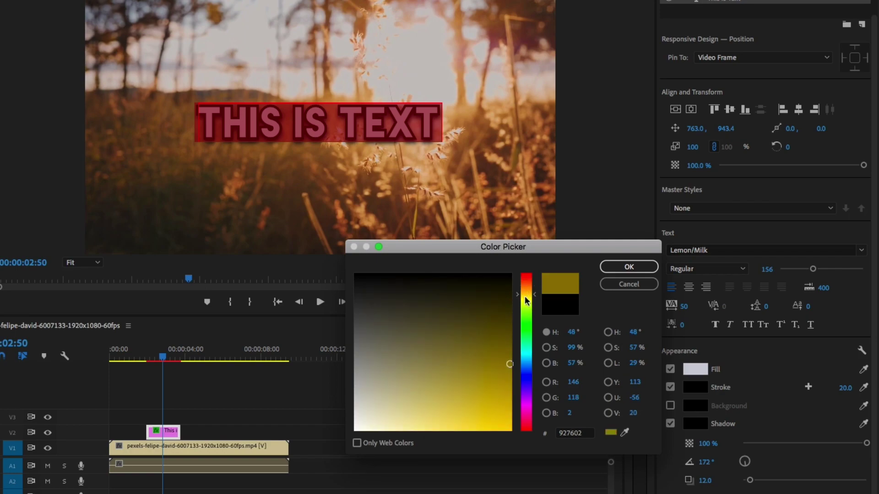
left_click(508, 430)
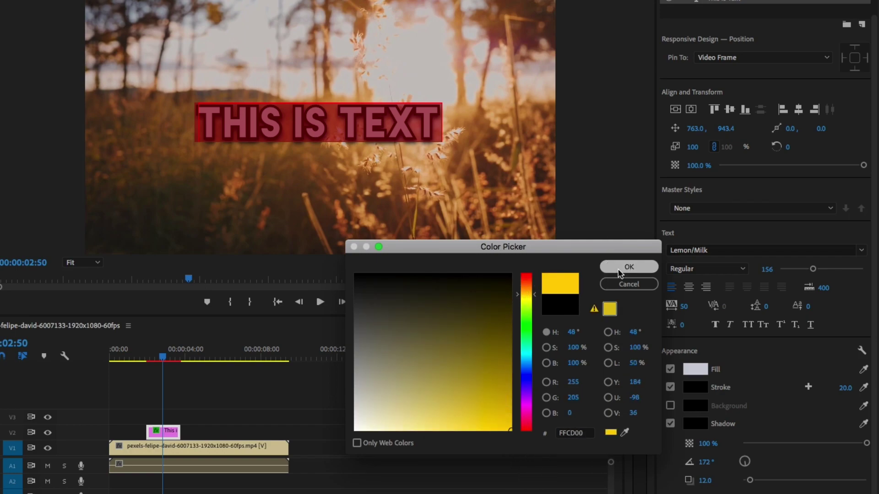
left_click(626, 267)
left_click(363, 104)
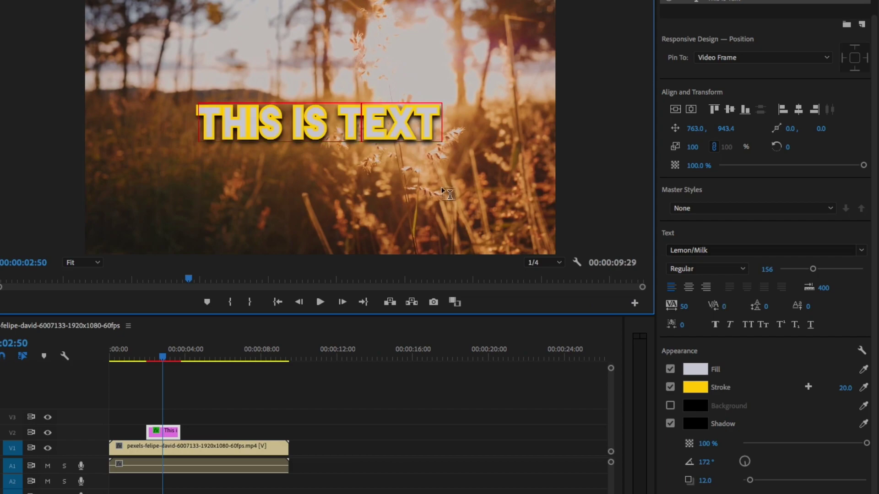
Step: Enable a black background behind the whole title text and enlarge its size to 65.2
key("ctrl+a")
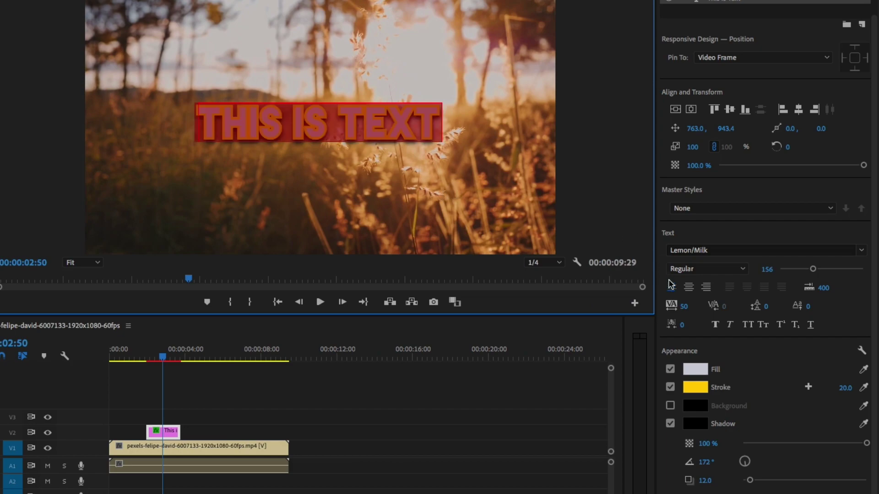
left_click(670, 406)
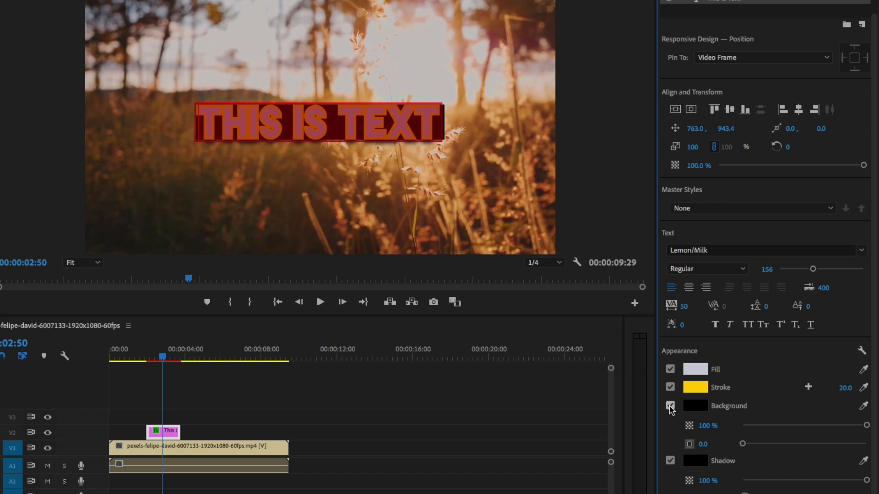
left_click(326, 128)
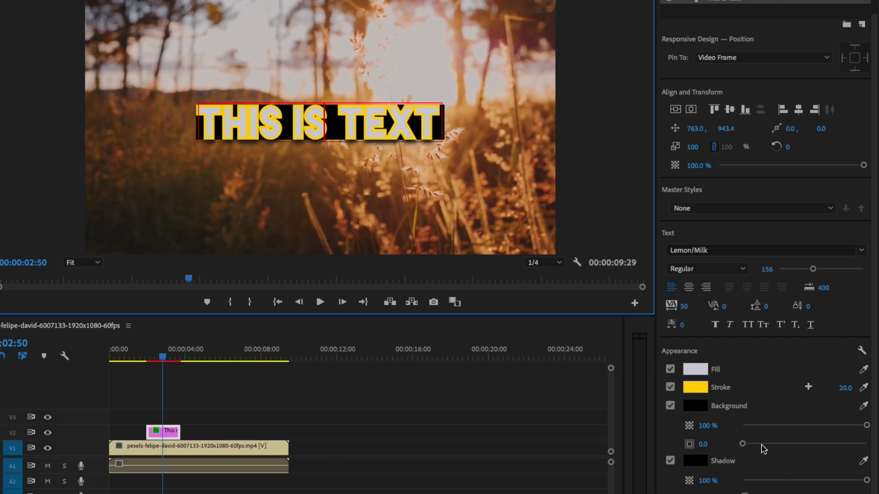
scroll(756, 453, "down", 2)
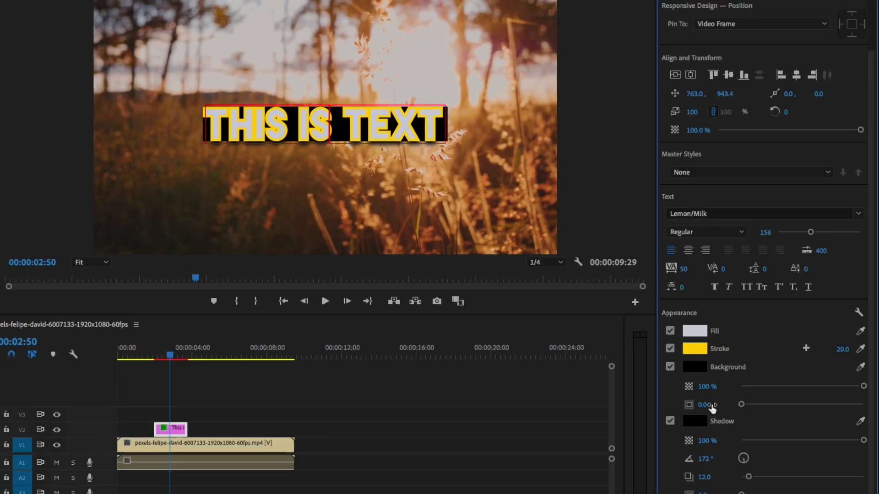
left_click_drag(742, 405, 811, 409)
left_click_drag(820, 409, 822, 410)
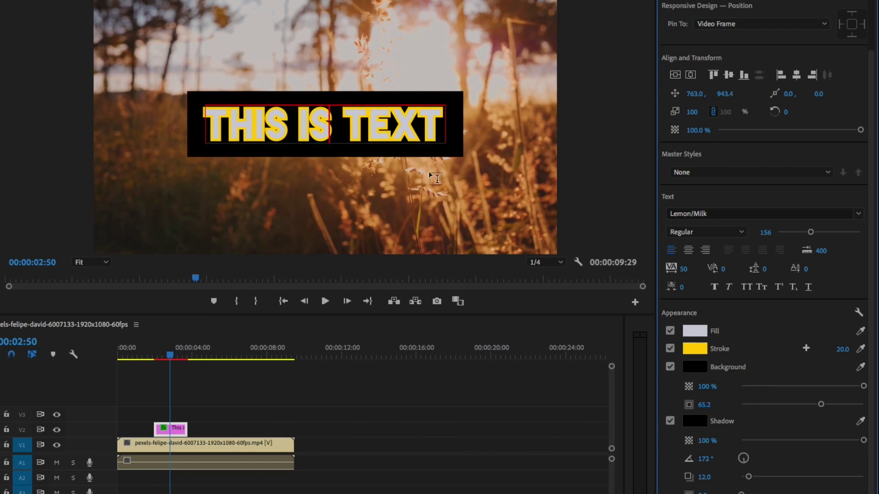
left_click(389, 133)
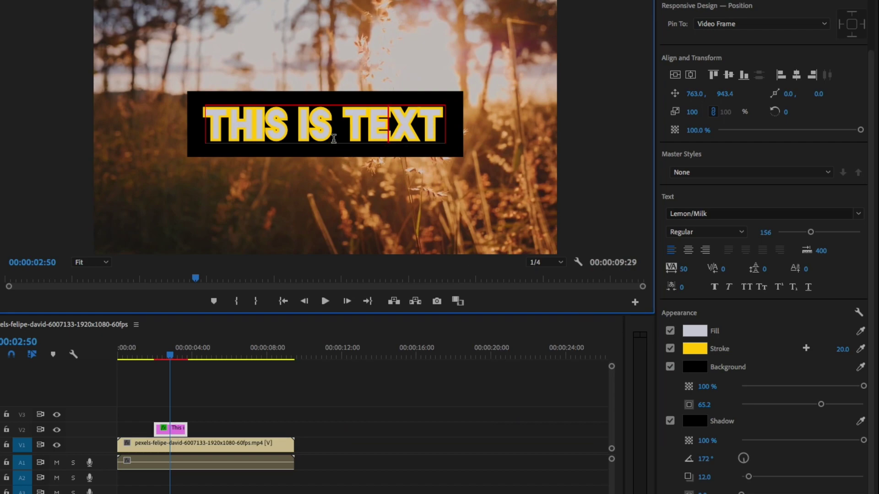